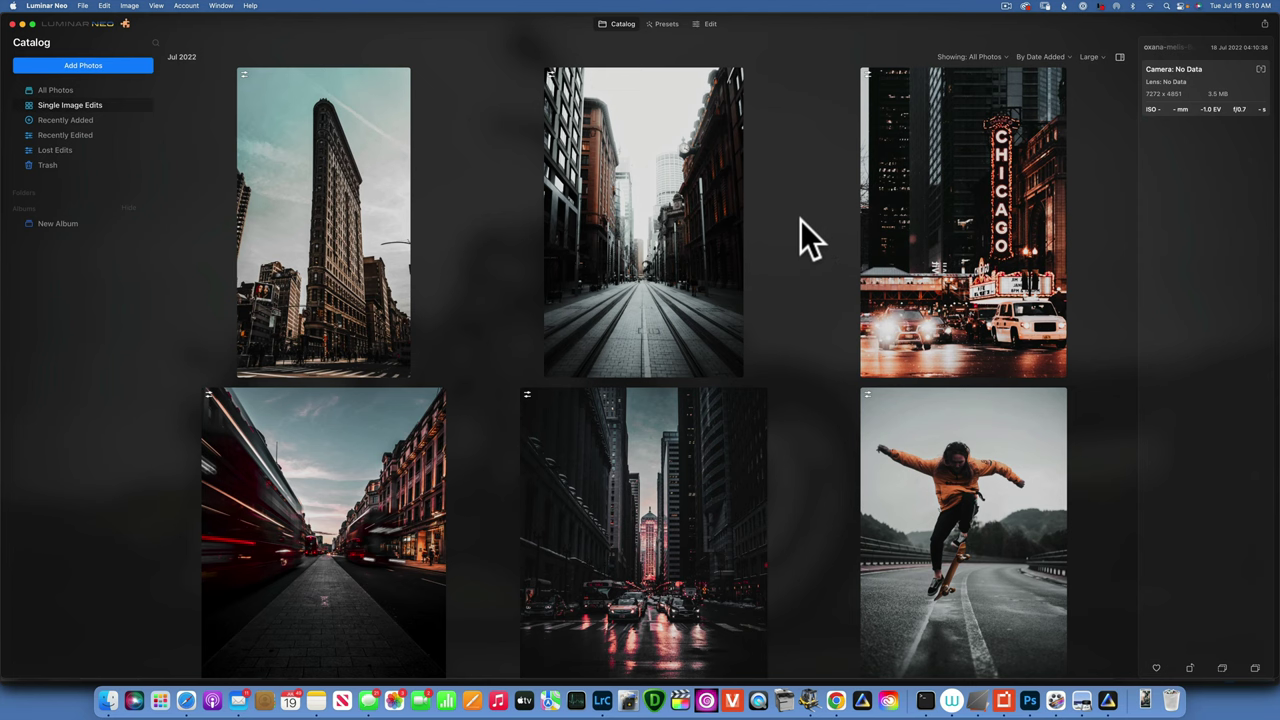
# Find the curly-haired woman's portrait in the Catalog and open it in the Edit workspace.
pyautogui.scroll(-5, 771, 243)
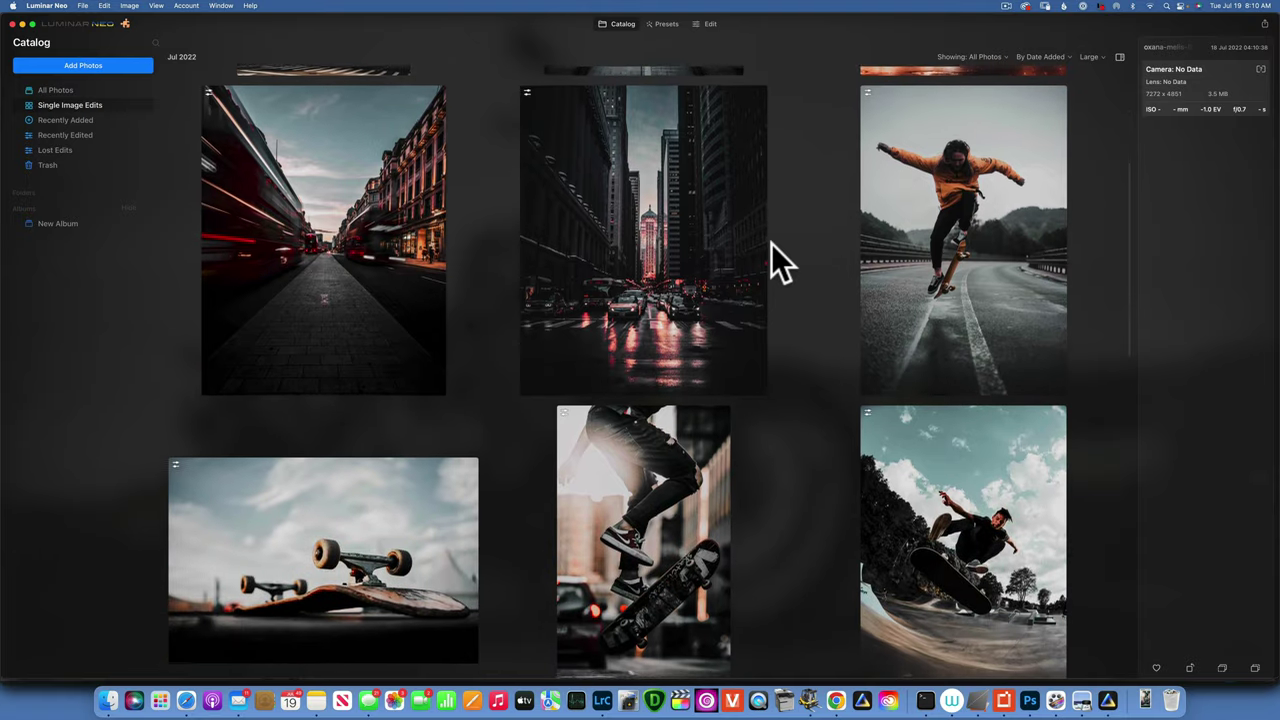
pyautogui.scroll(5, 771, 243)
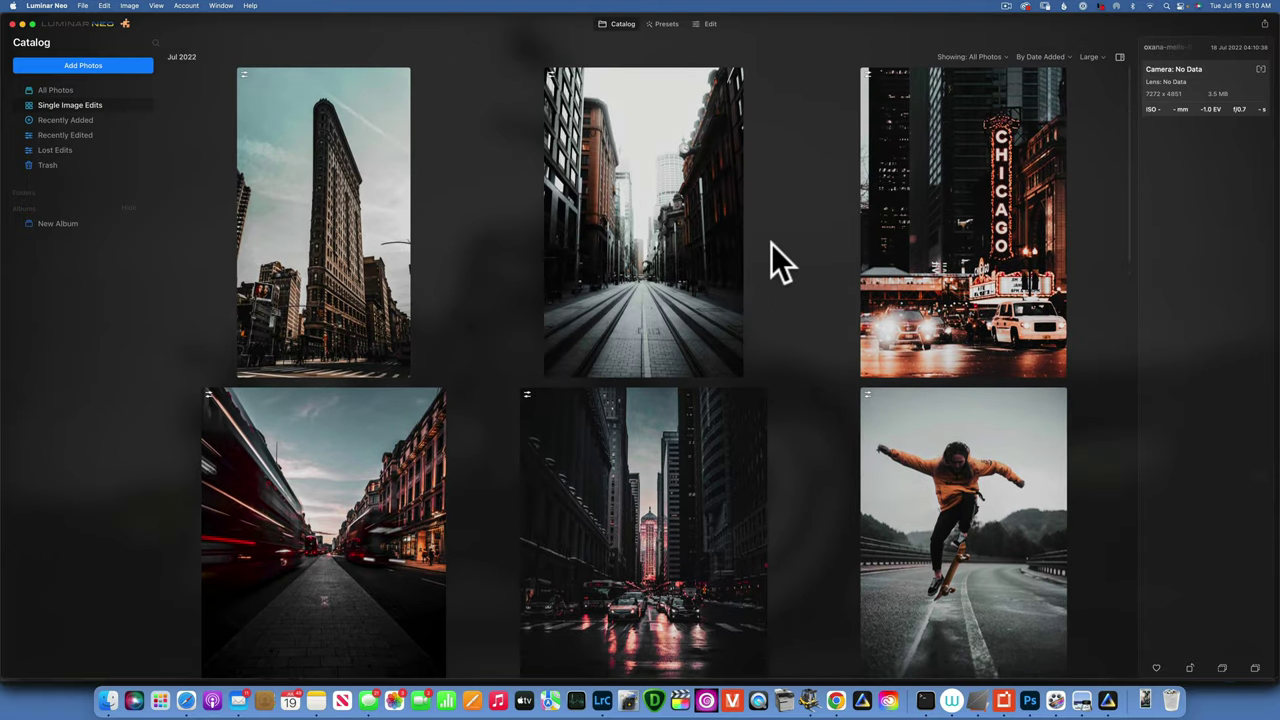
pyautogui.scroll(-3, 771, 243)
pyautogui.scroll(-15, 771, 243)
pyautogui.scroll(-8, 771, 243)
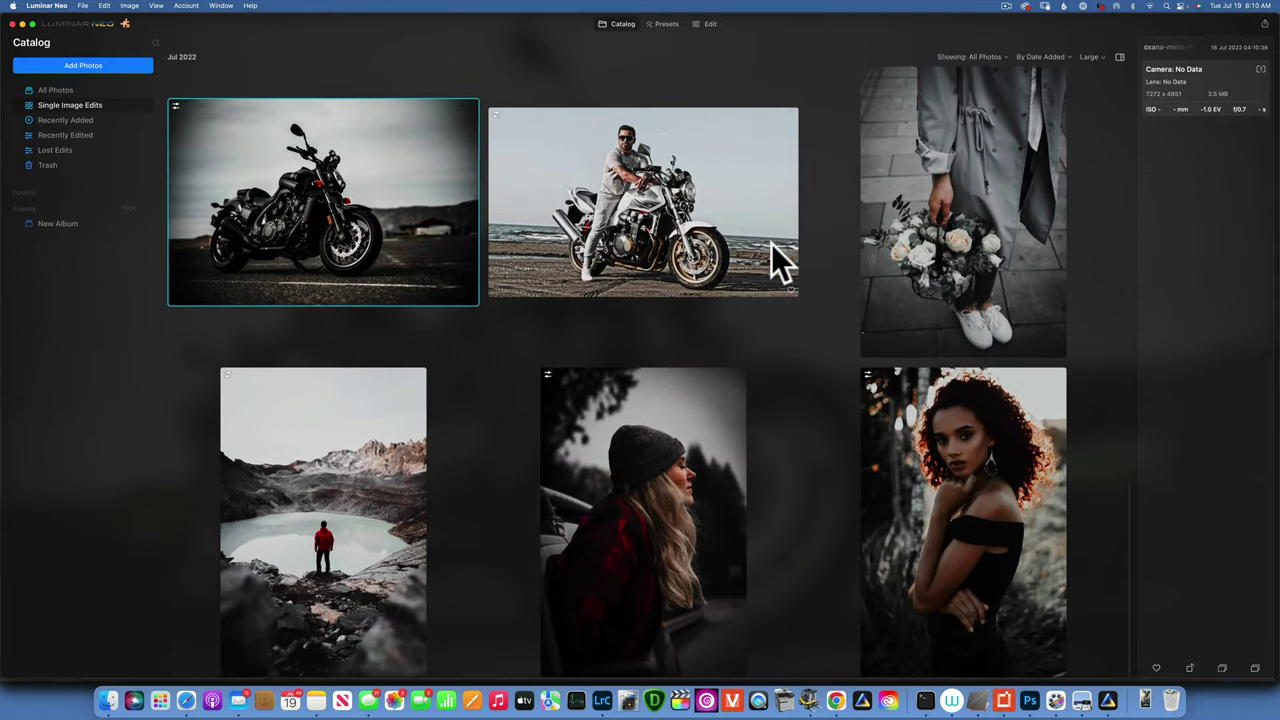
pyautogui.scroll(6, 771, 243)
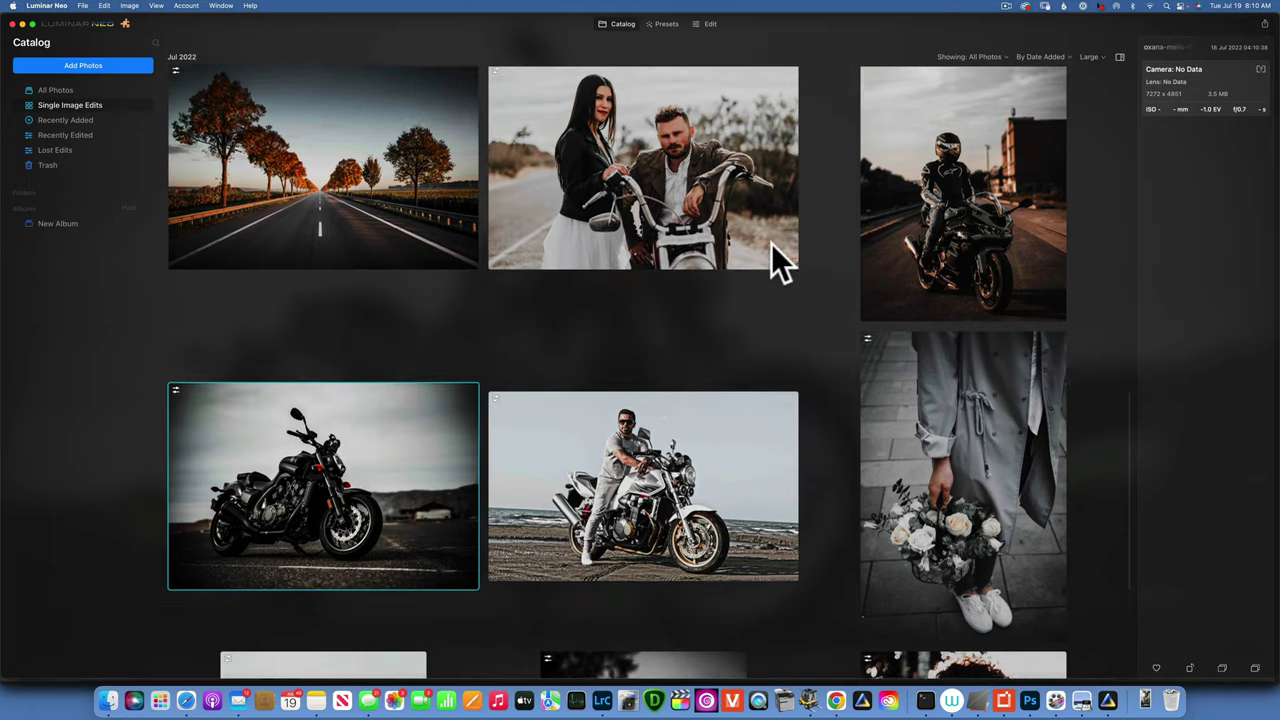
pyautogui.scroll(9, 771, 243)
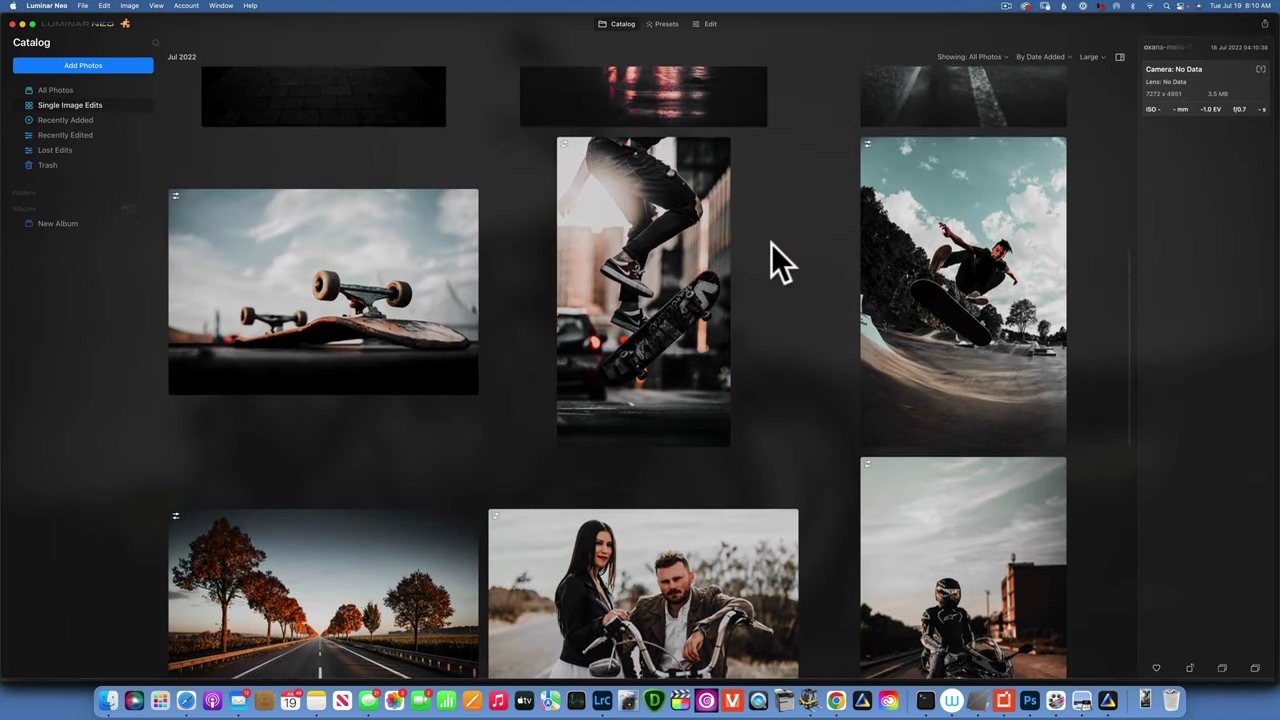
pyautogui.scroll(14, 771, 243)
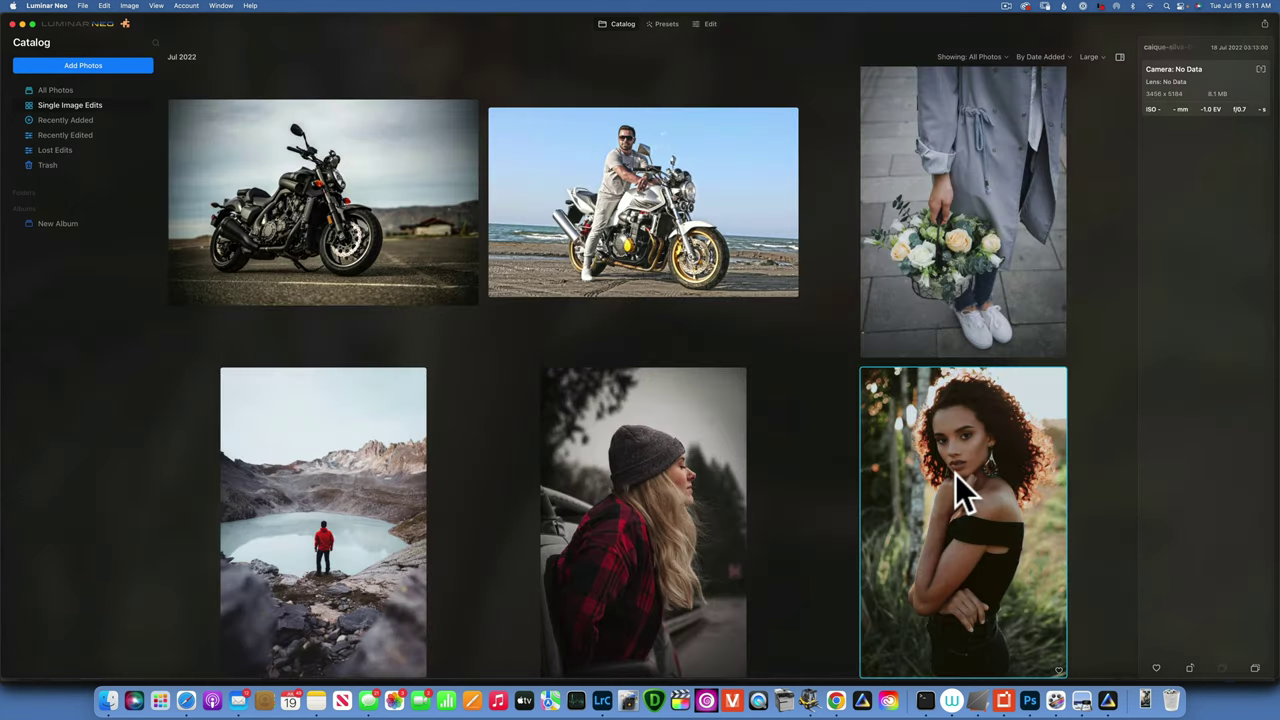
pyautogui.doubleClick(955, 474)
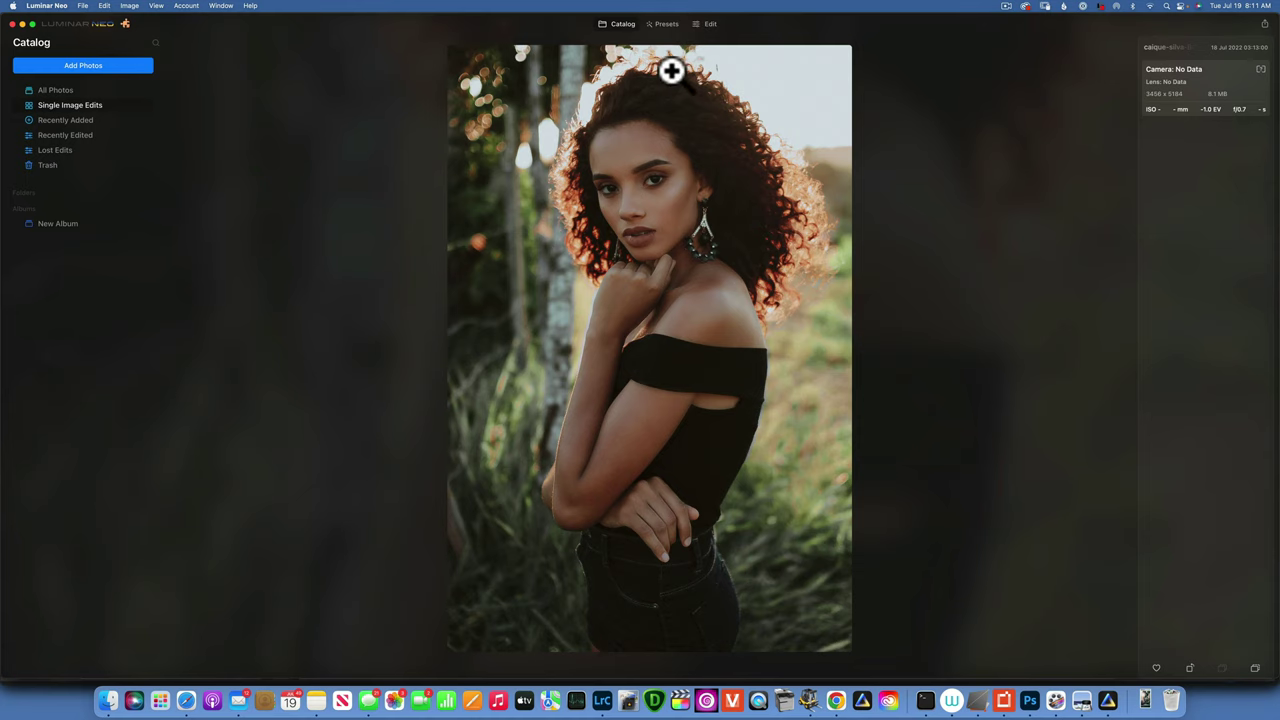
pyautogui.click(710, 23)
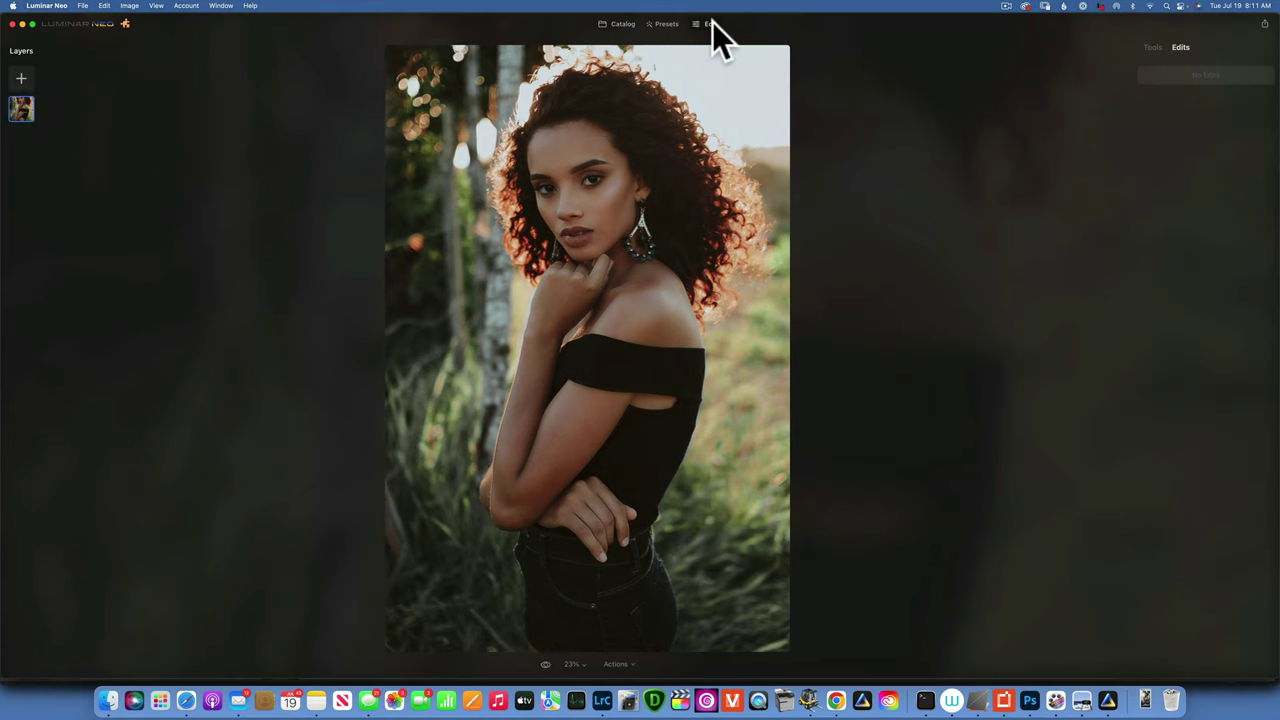
# In Develop, set Smart Contrast 25, Highlights -71, Shadows -50, Whites -32 and Blacks -30.
pyautogui.click(1151, 47)
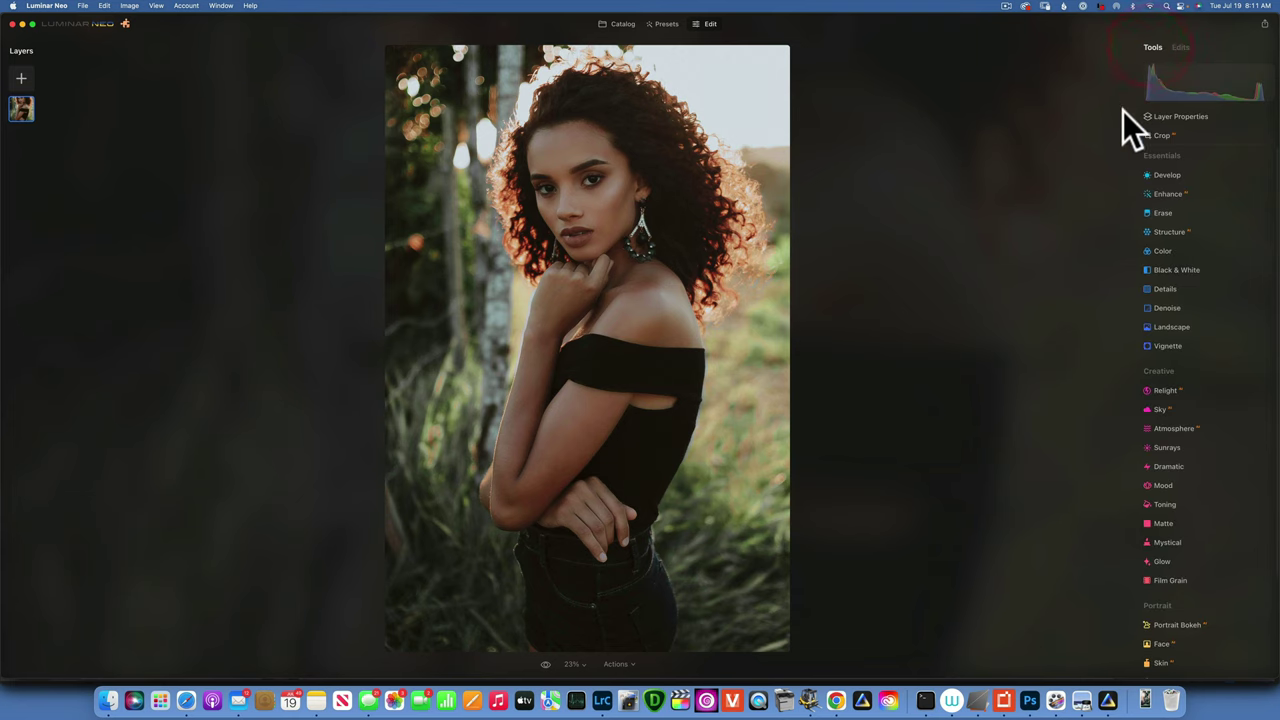
pyautogui.click(1168, 175)
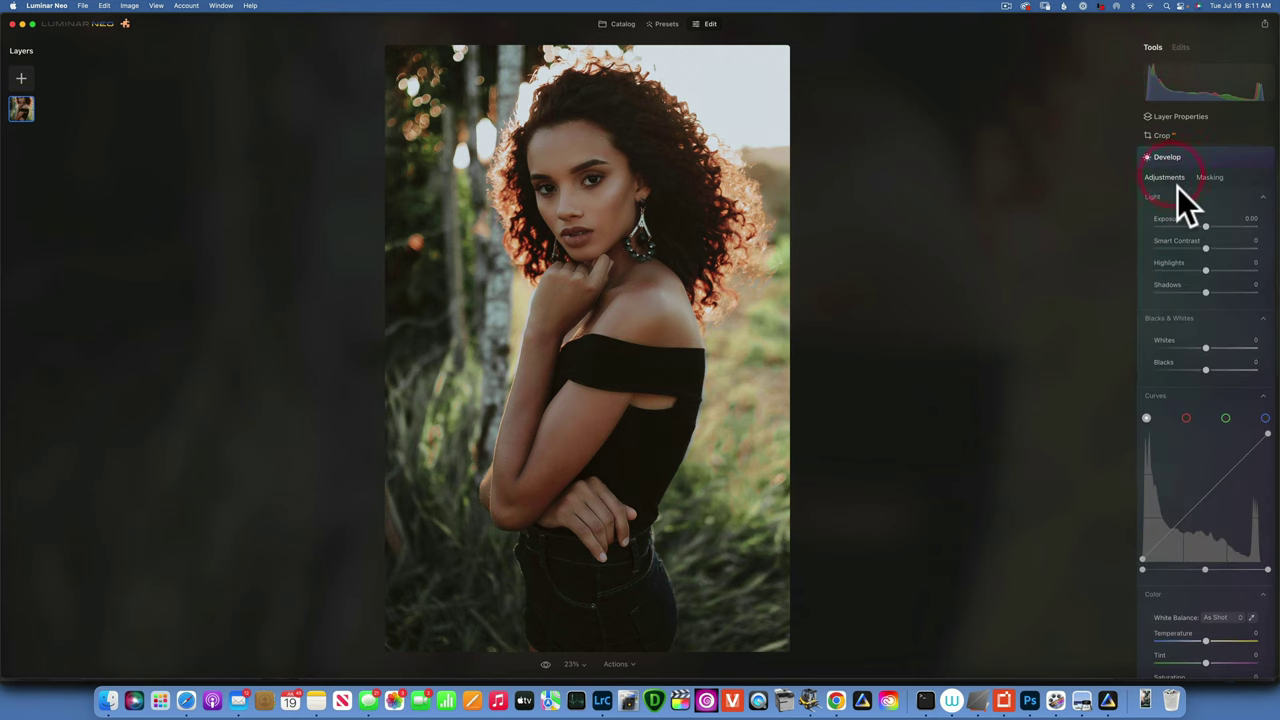
pyautogui.moveTo(1205, 247); pyautogui.dragTo(1219, 247)
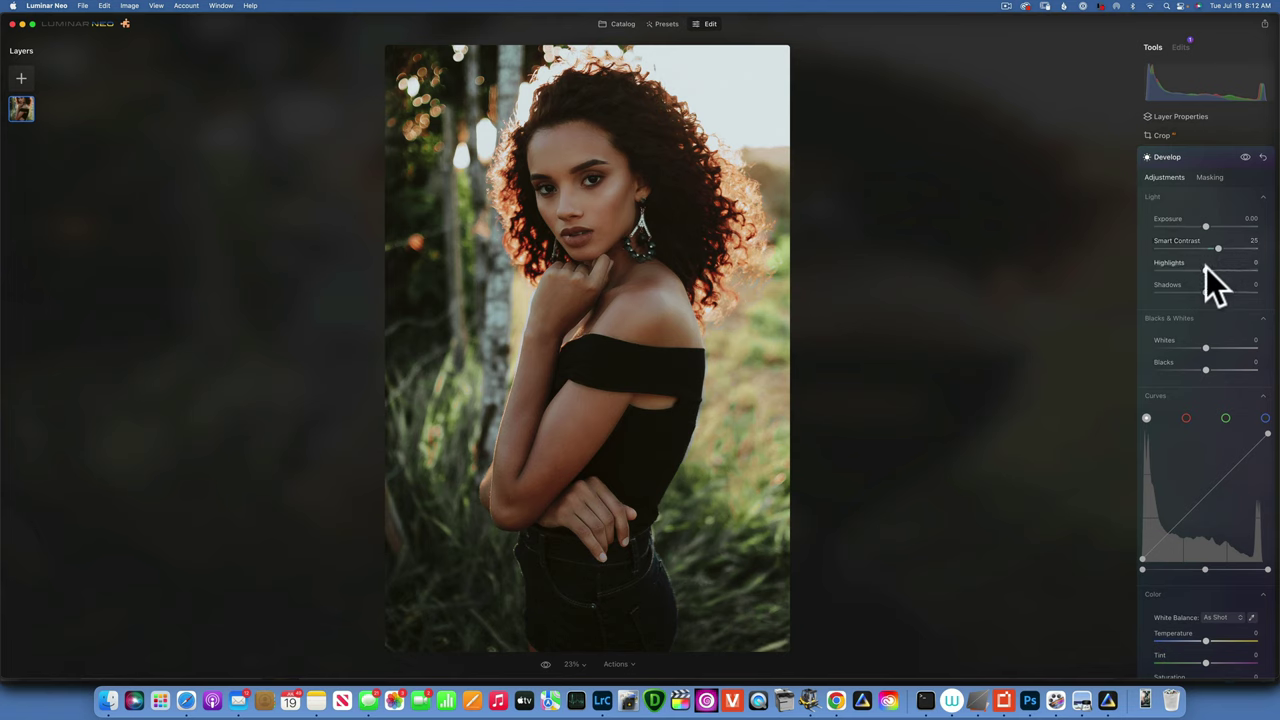
pyautogui.moveTo(1206, 267); pyautogui.dragTo(1168, 268)
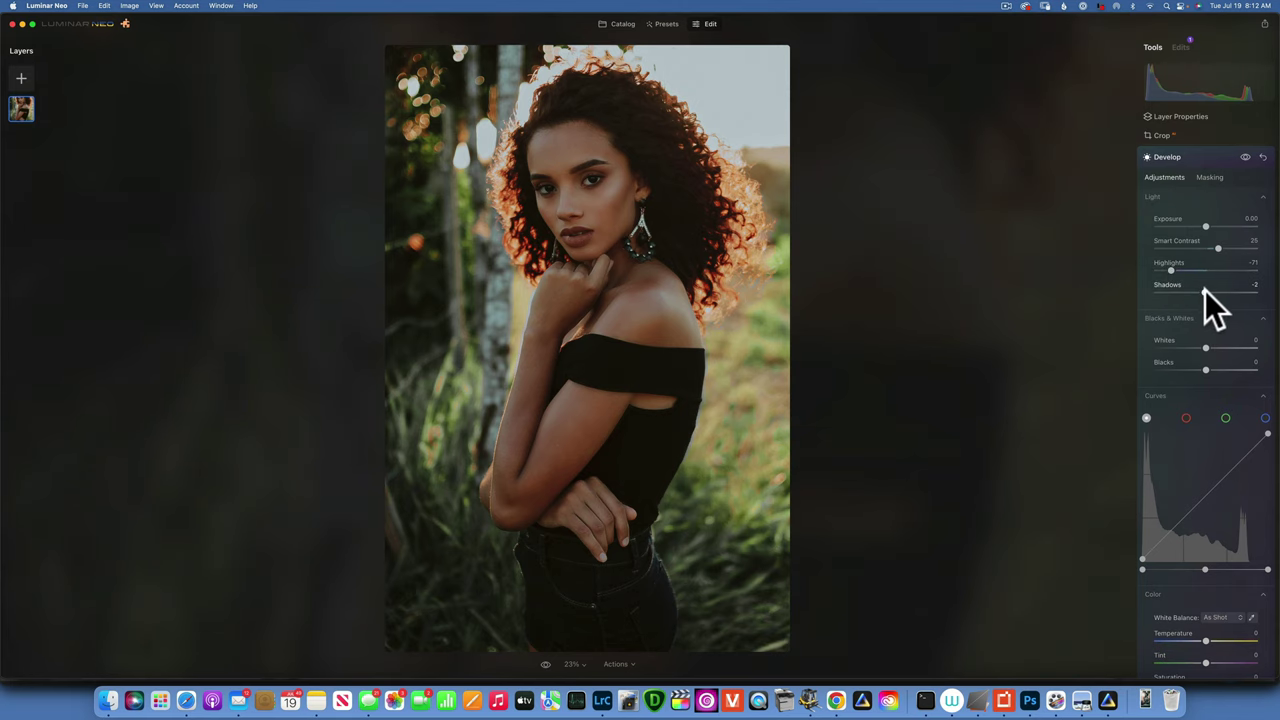
pyautogui.moveTo(1205, 290); pyautogui.dragTo(1184, 289)
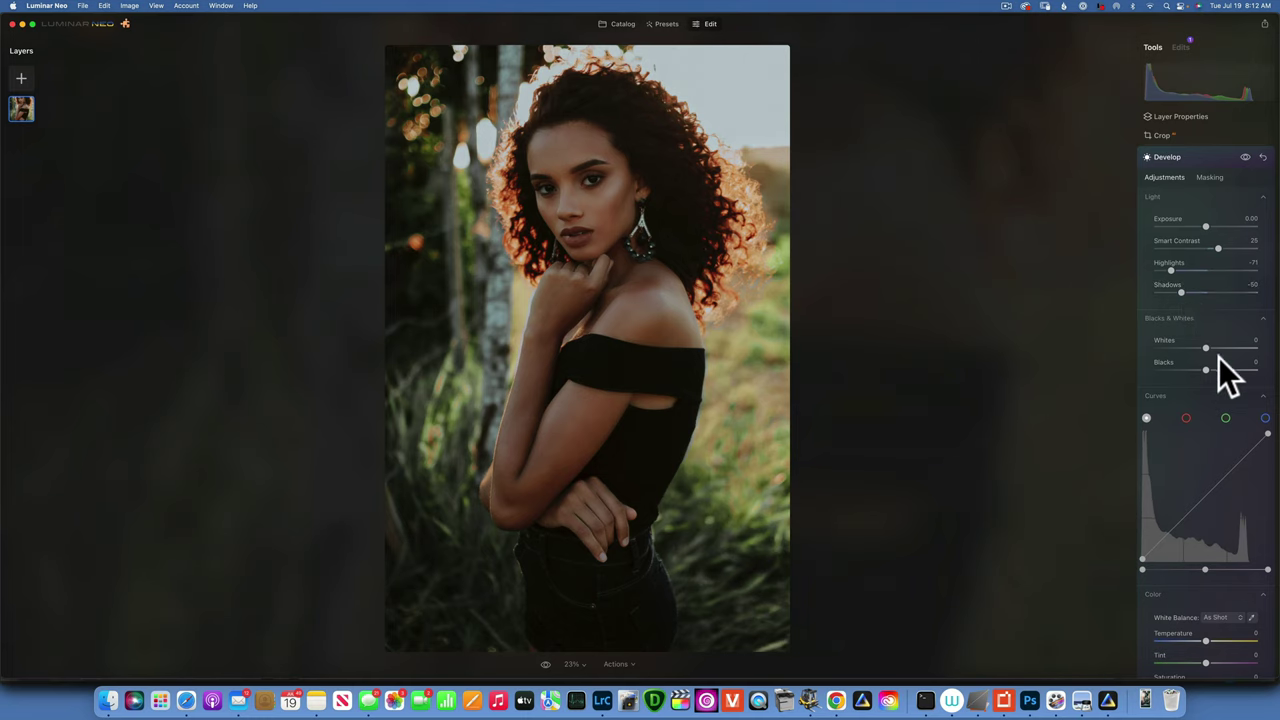
pyautogui.moveTo(1205, 346); pyautogui.dragTo(1192, 369)
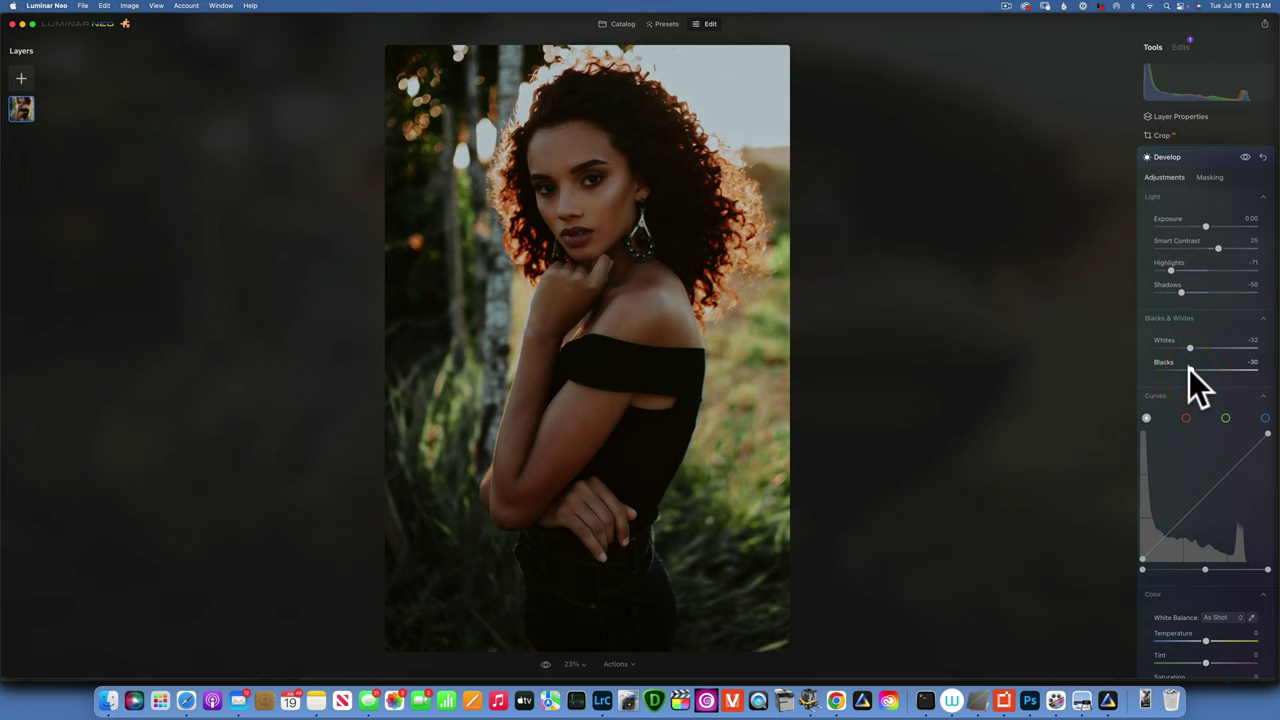
# Add tone-curve points, raising the upper point and lowering the lower point into an S-curve.
pyautogui.scroll(-3, 1225, 348)
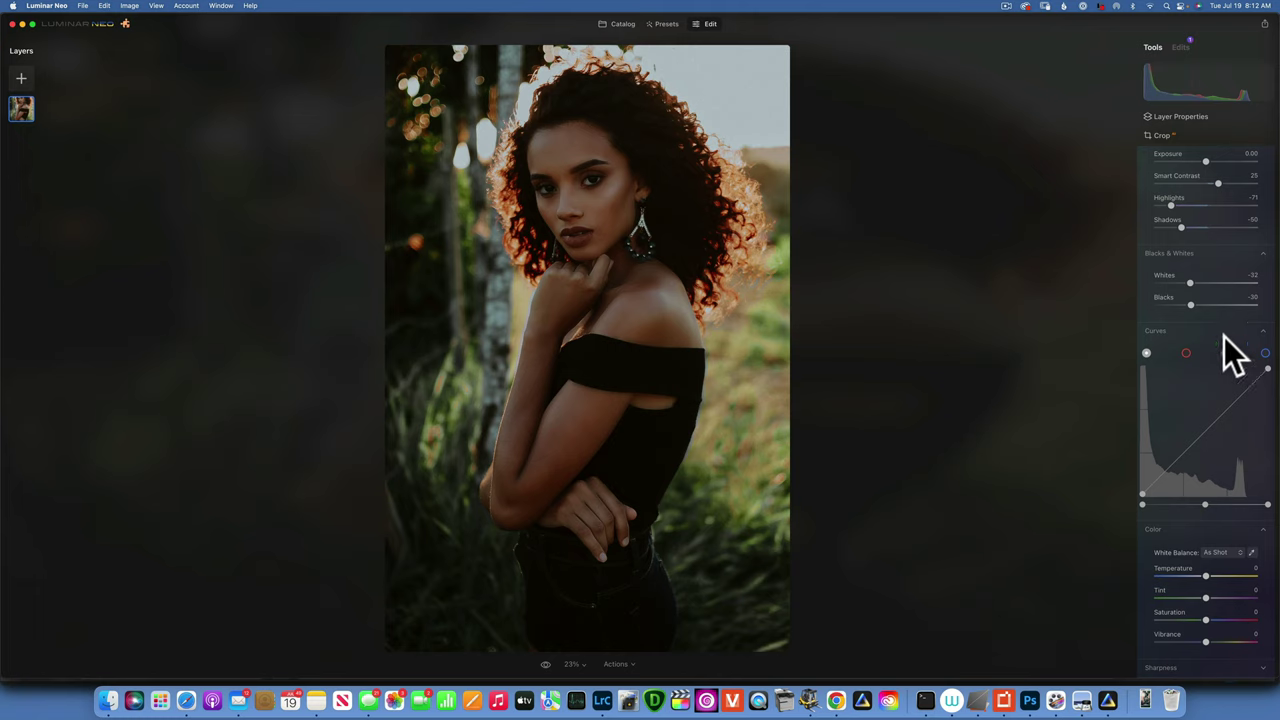
pyautogui.click(1233, 402)
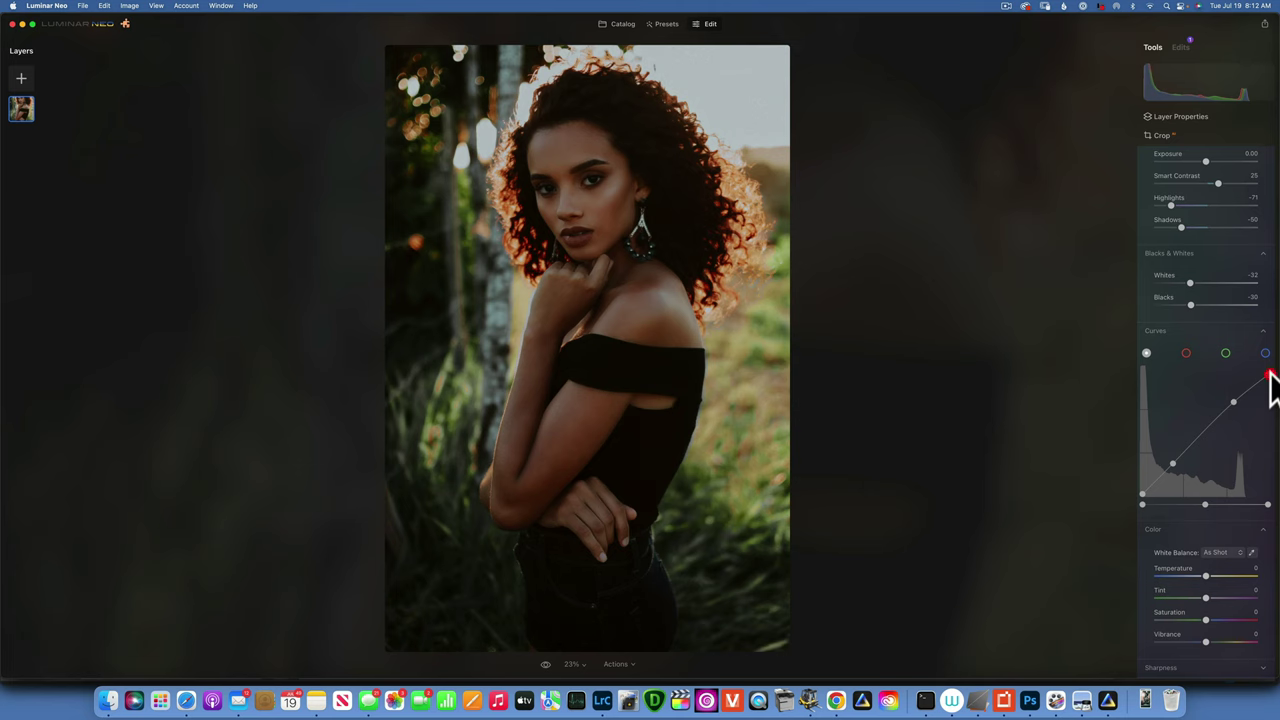
pyautogui.moveTo(1232, 400); pyautogui.dragTo(1229, 394)
pyautogui.moveTo(1174, 462); pyautogui.dragTo(1175, 468)
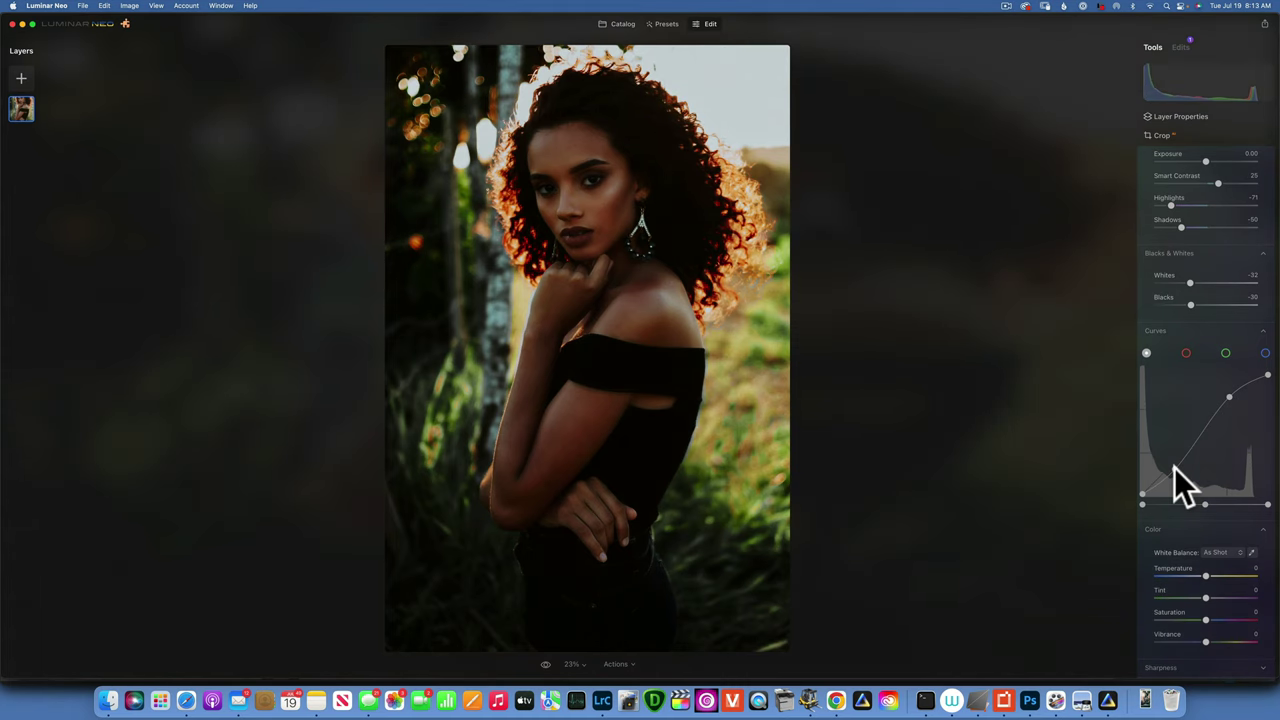
# Set Develop Color Saturation to -21 and Vibrance to 32, then compare with the original.
pyautogui.scroll(-3, 1174, 467)
pyautogui.scroll(-6, 1174, 467)
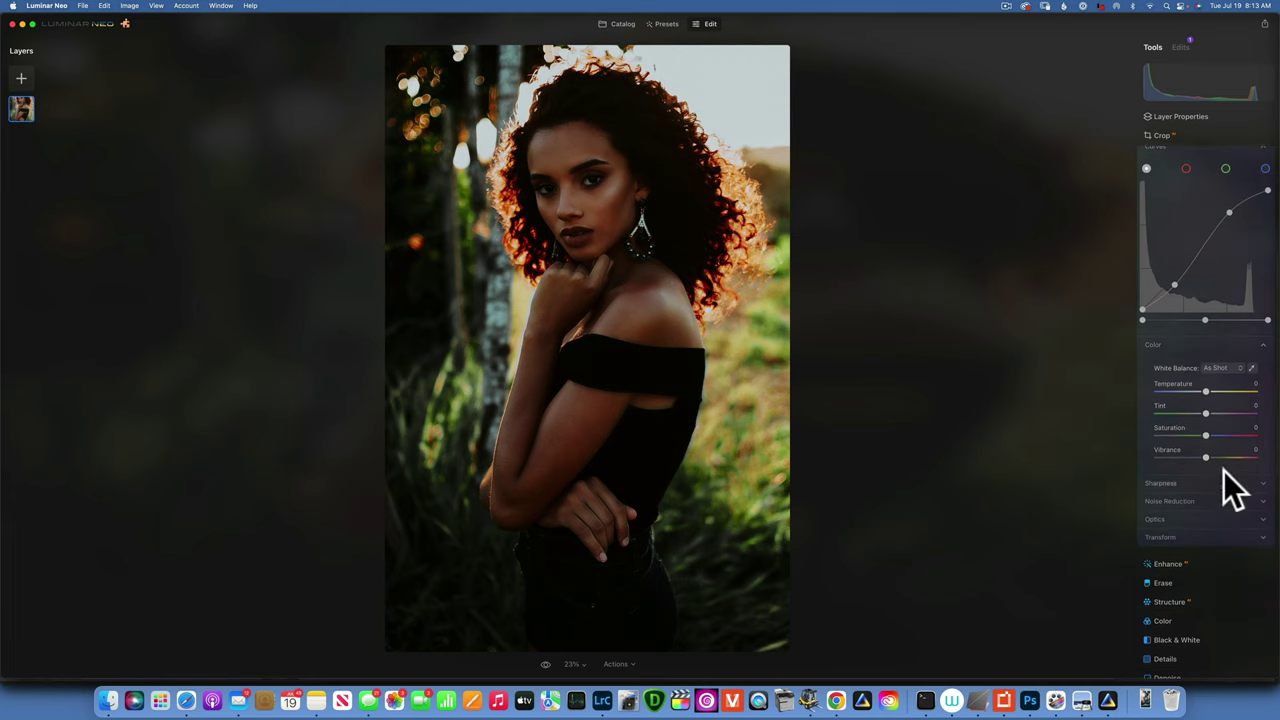
pyautogui.moveTo(1206, 455); pyautogui.dragTo(1216, 456)
pyautogui.press('\\')
pyautogui.scroll(-5, 1209, 419)
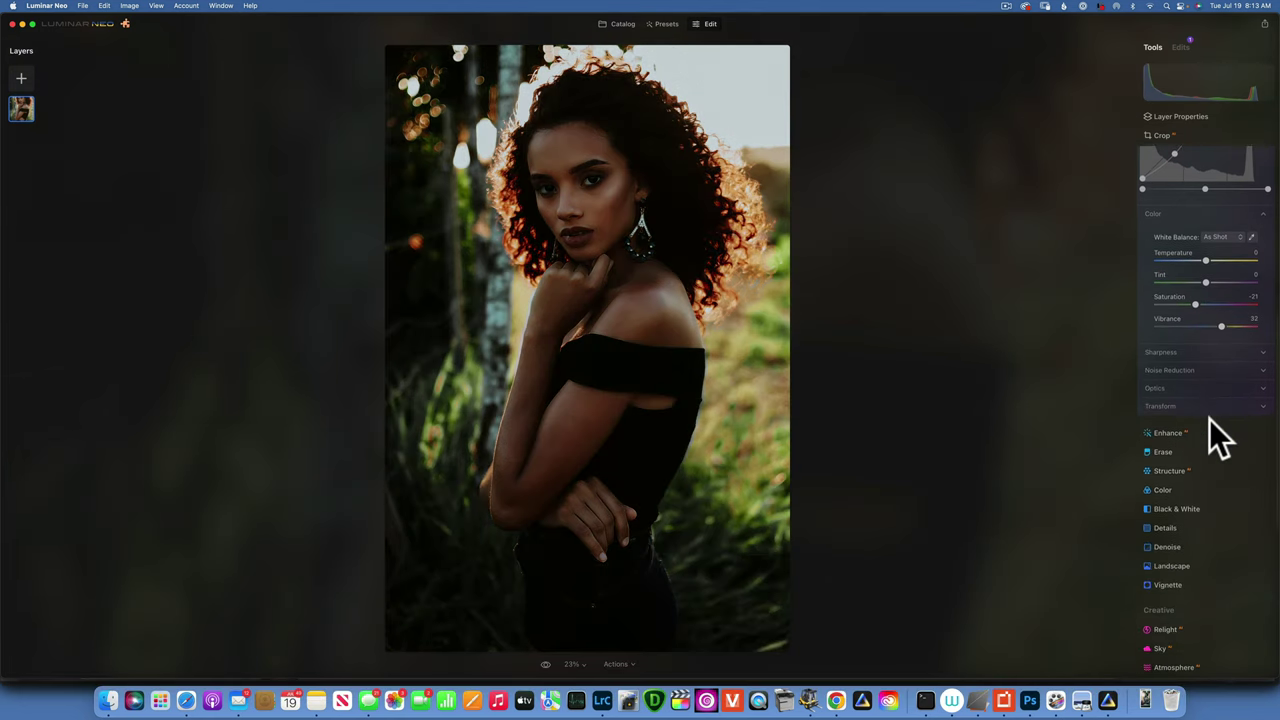
pyautogui.scroll(-2, 1209, 419)
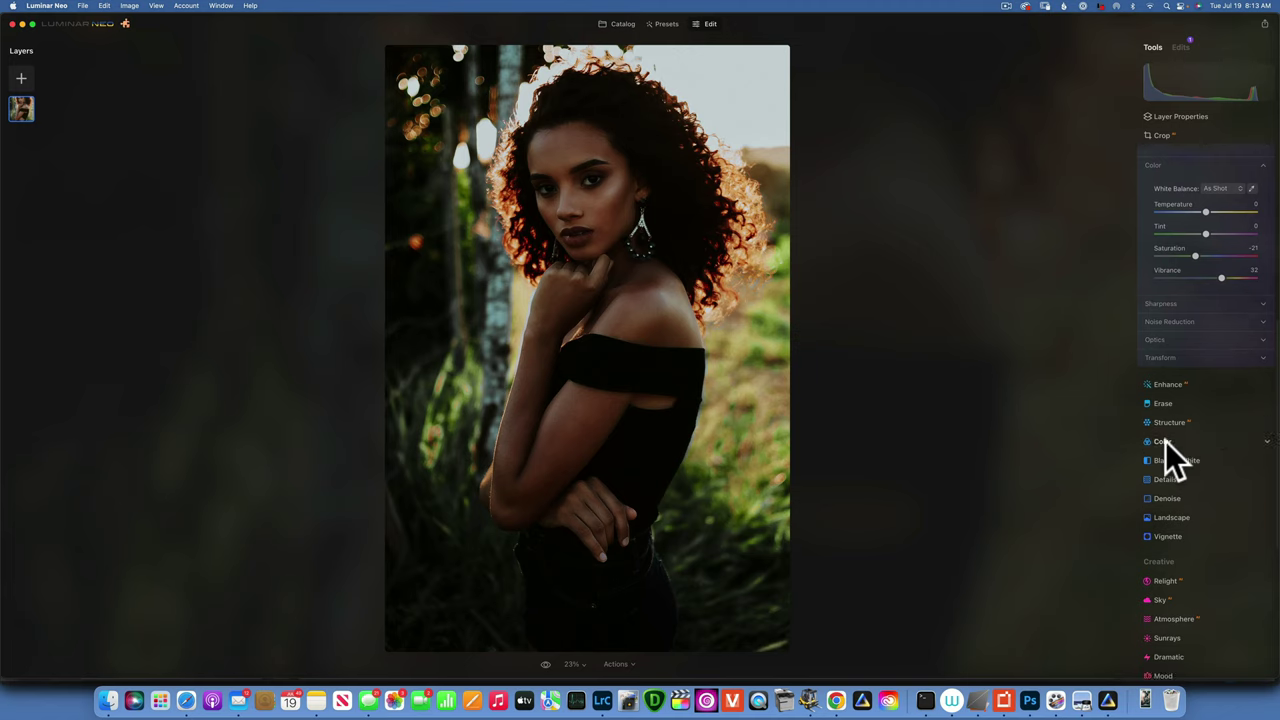
# In the Color tool's HSL Hue mode, shift Orange to -15 and Blue to -6.
pyautogui.click(1165, 441)
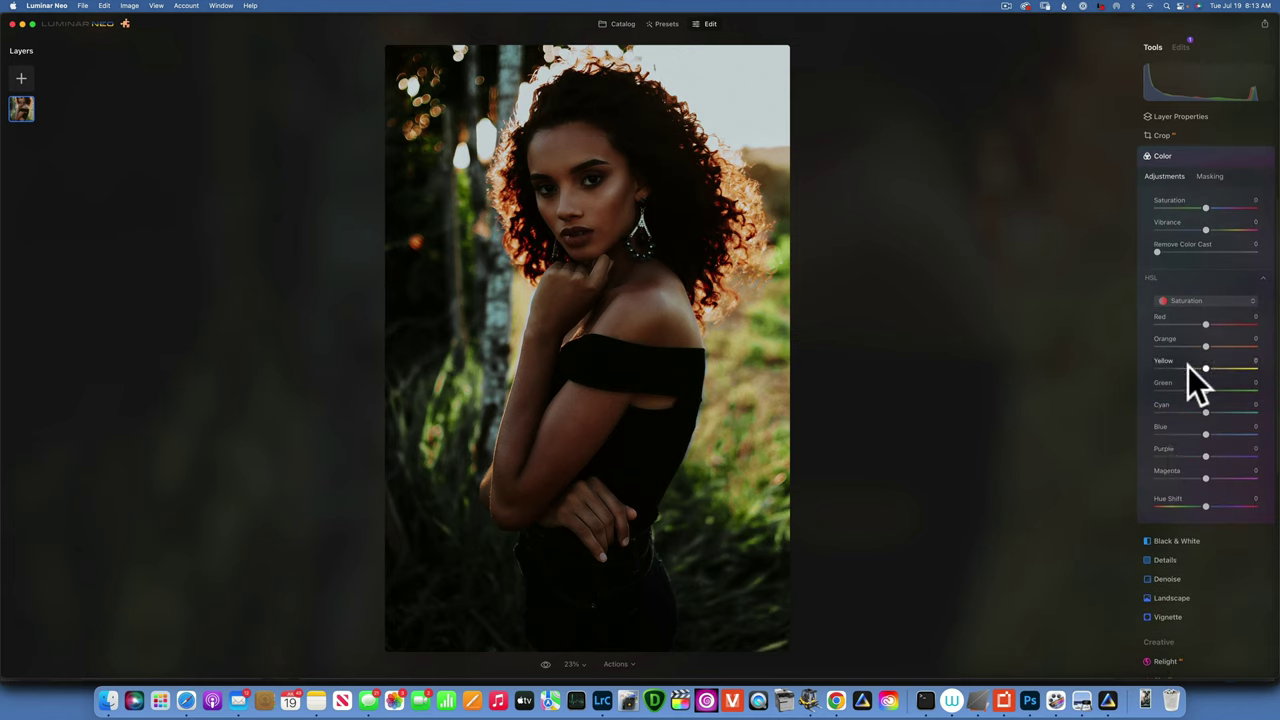
pyautogui.click(1211, 300)
pyautogui.click(1190, 316)
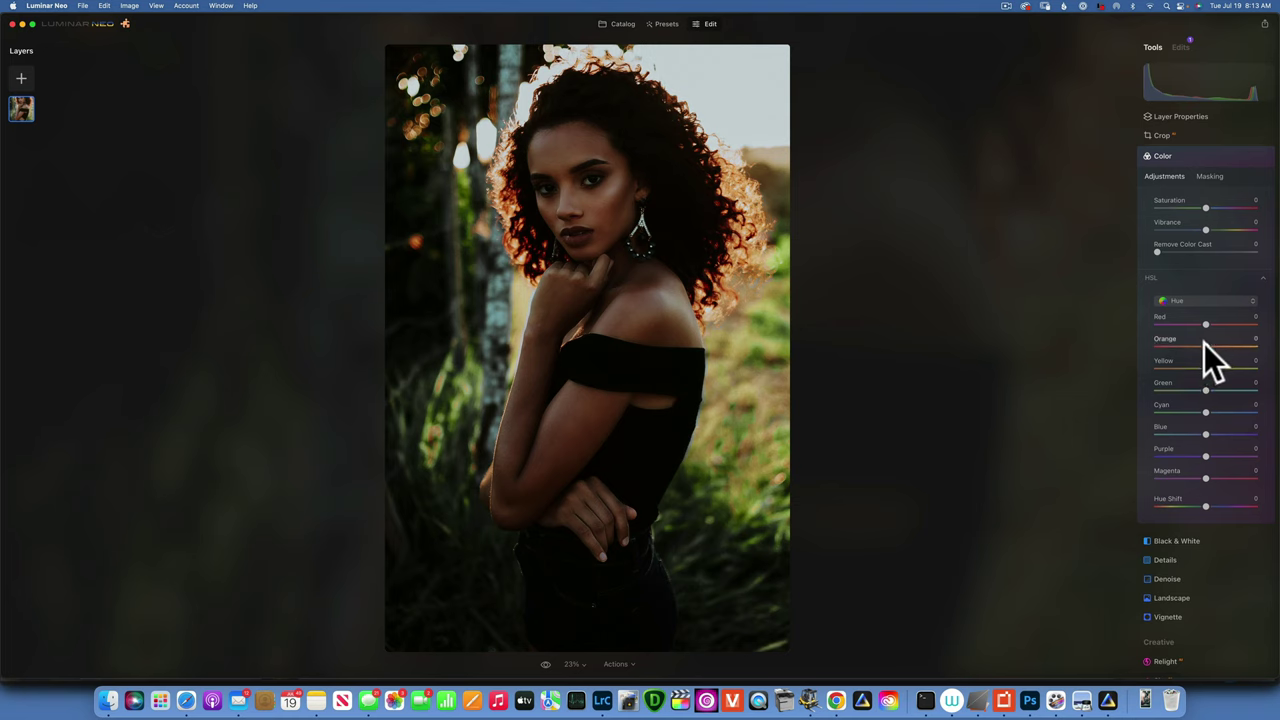
pyautogui.moveTo(1204, 343); pyautogui.dragTo(1198, 343)
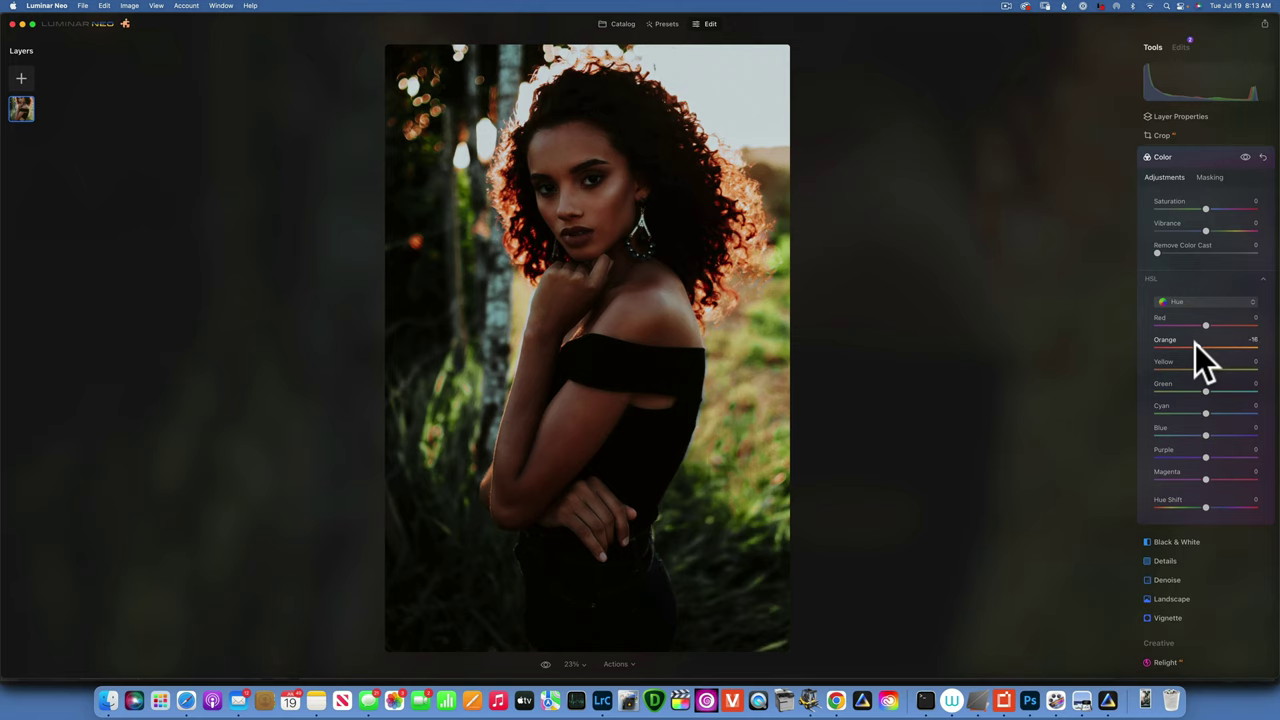
pyautogui.moveTo(1196, 344); pyautogui.dragTo(1198, 347)
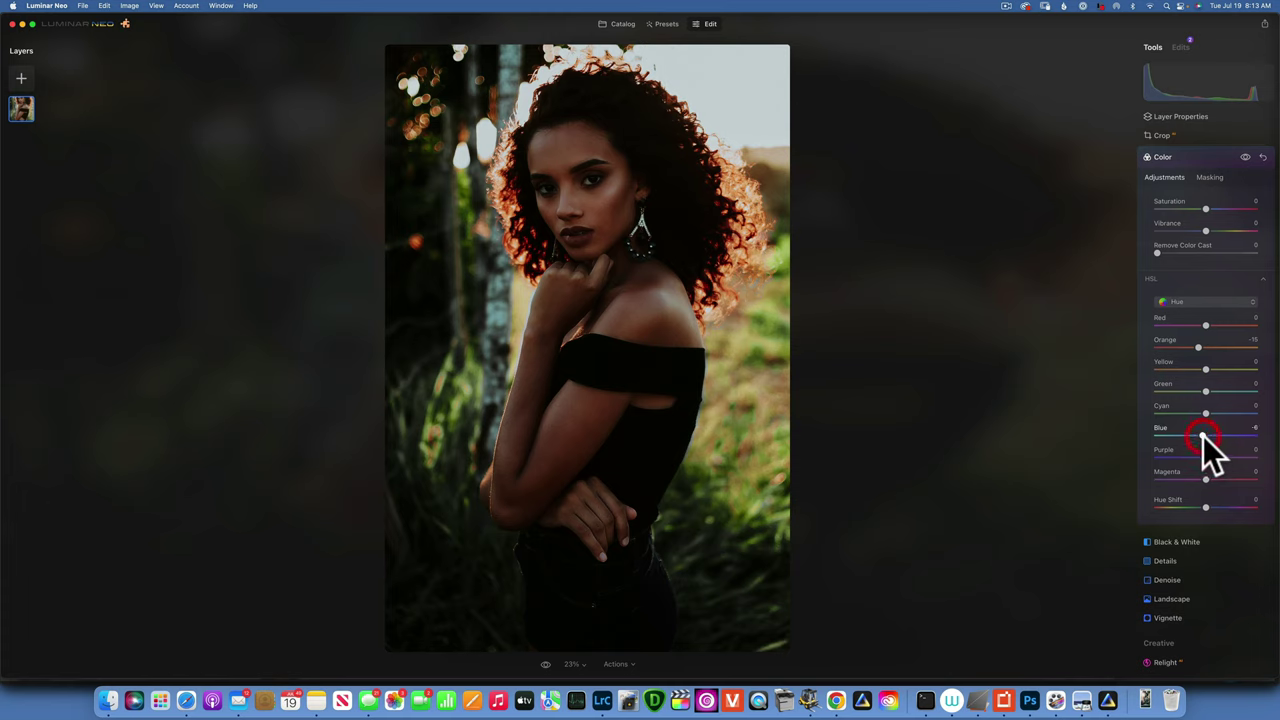
# Switch HSL to Saturation mode and set Red to 4 and Orange to -17.
pyautogui.click(1205, 301)
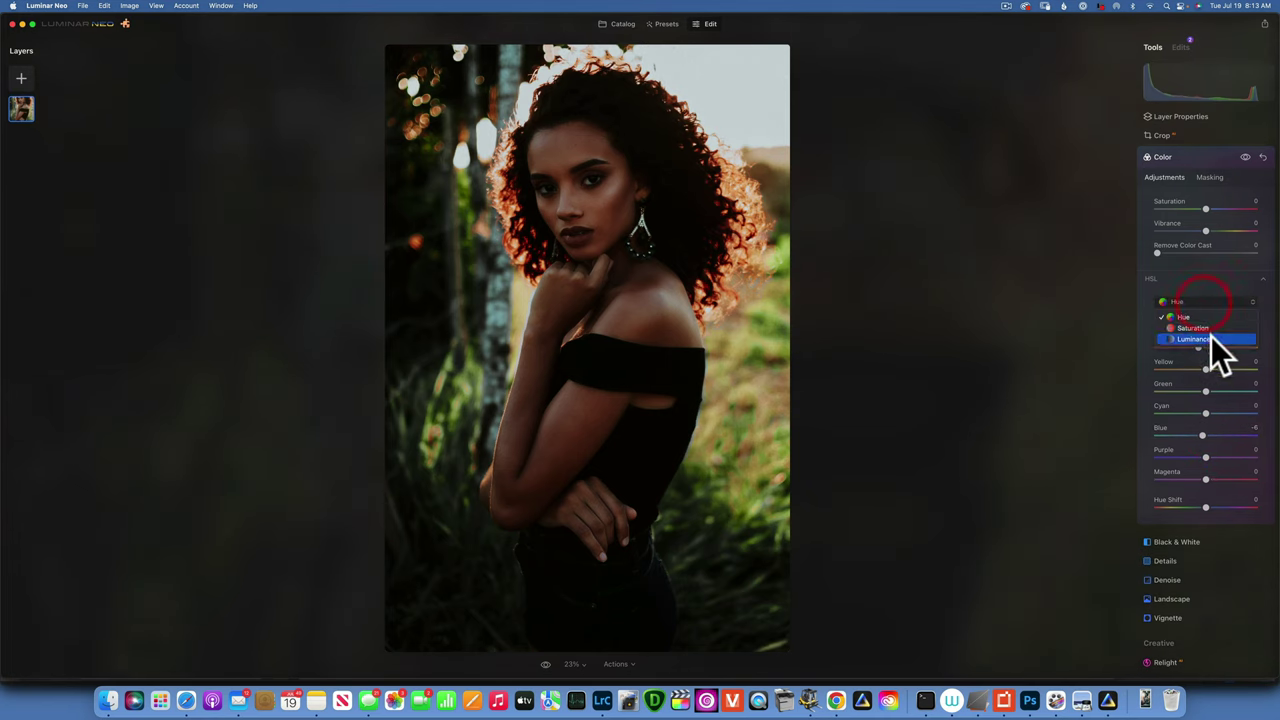
pyautogui.click(1206, 327)
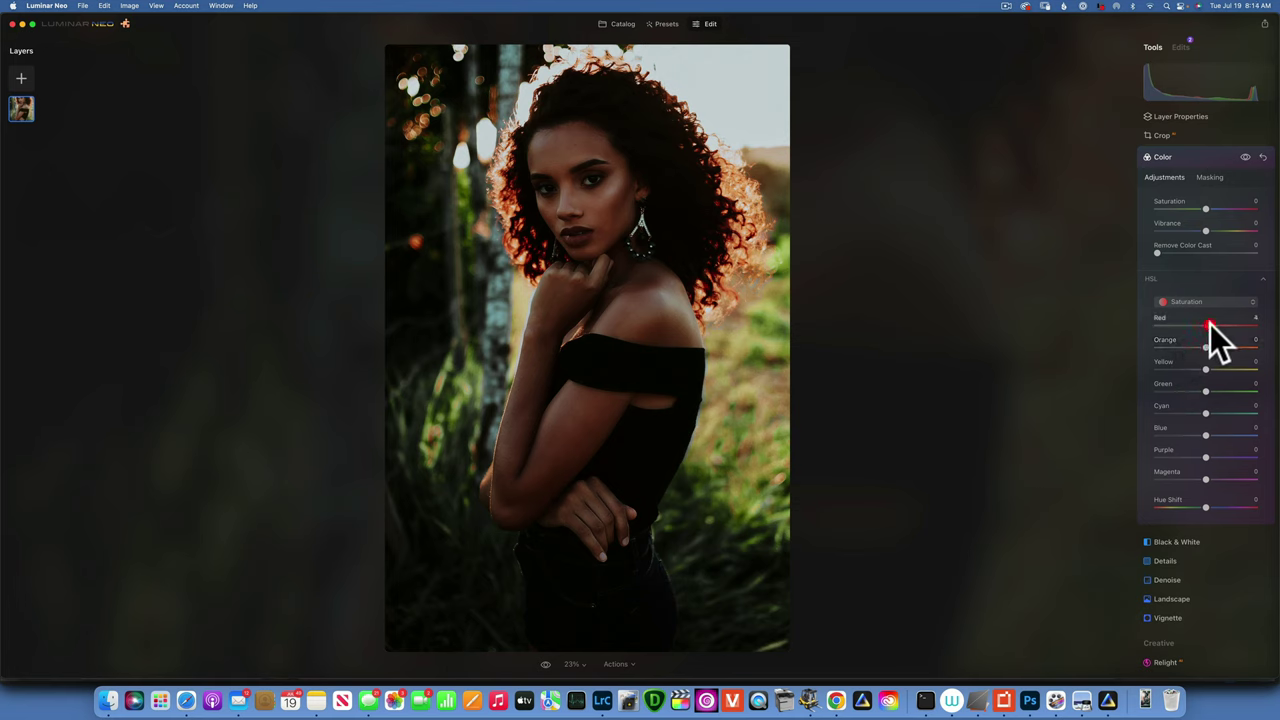
pyautogui.moveTo(1210, 324); pyautogui.dragTo(1211, 329)
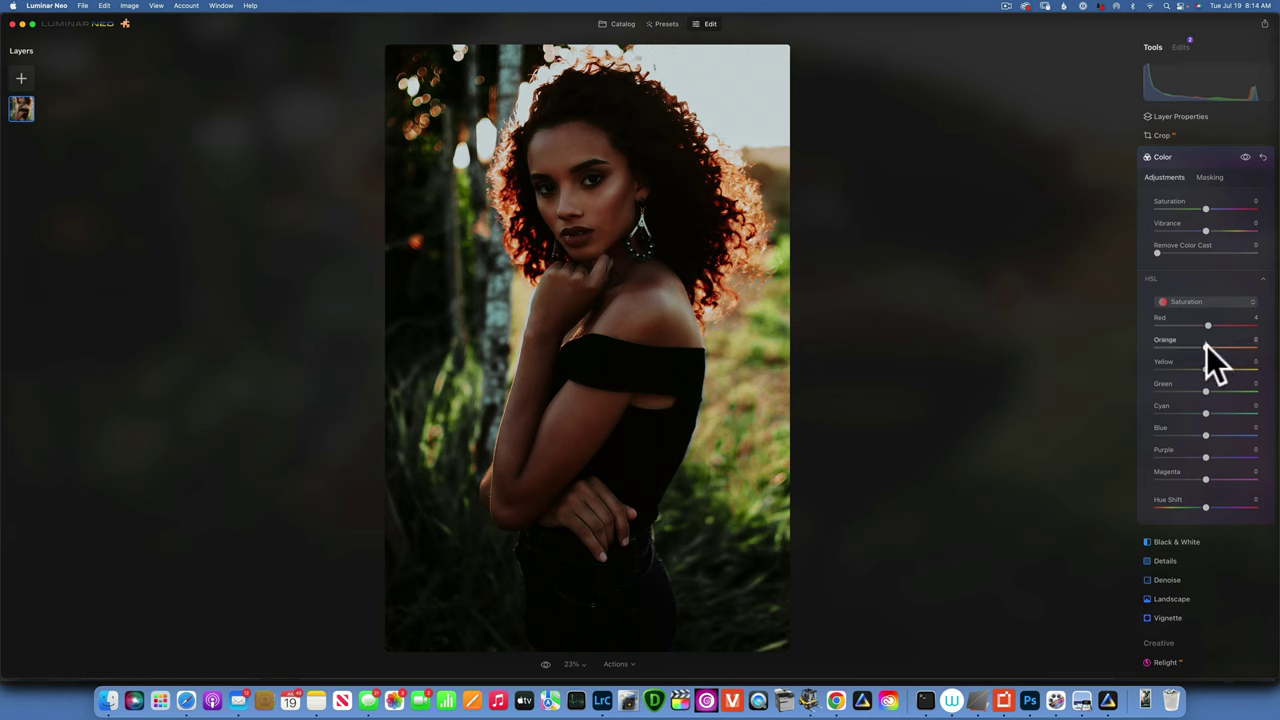
pyautogui.moveTo(1206, 345); pyautogui.dragTo(1199, 345)
# Desaturate Yellow and Green to -90, Cyan and Blue to -80, Purple and Magenta to -100.
pyautogui.moveTo(1205, 368); pyautogui.dragTo(1162, 369)
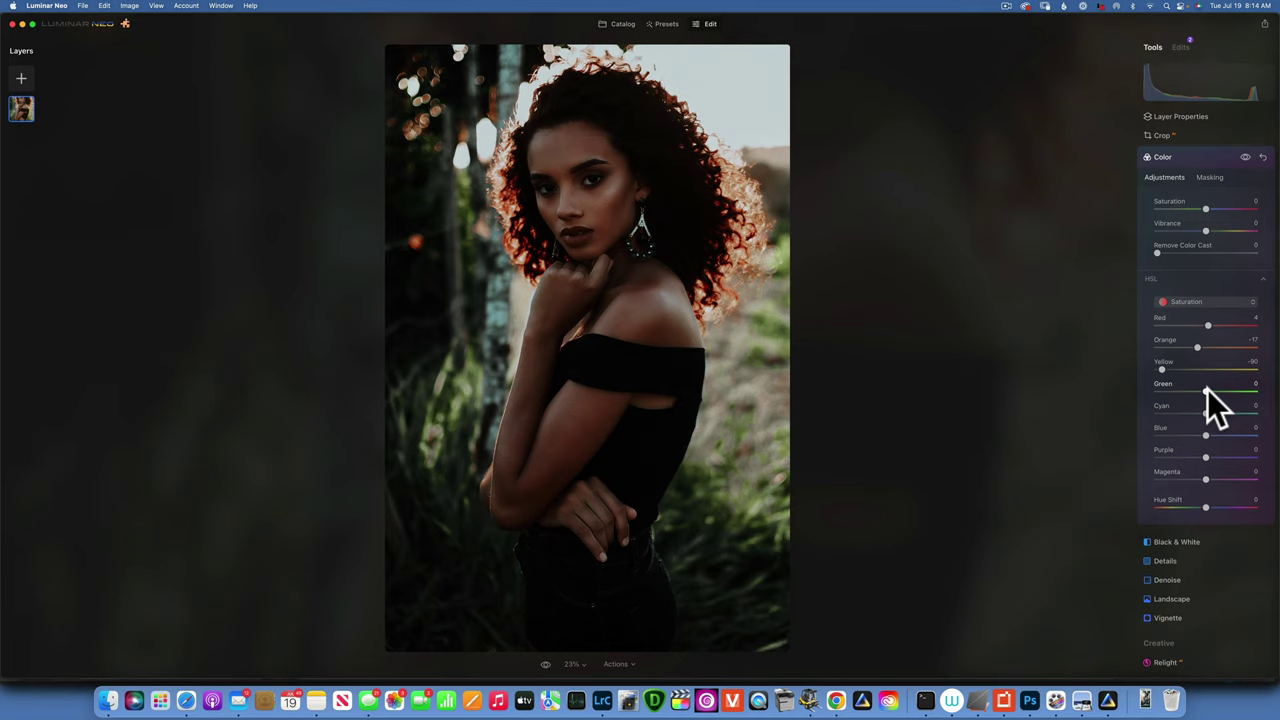
pyautogui.moveTo(1207, 389); pyautogui.dragTo(1196, 389)
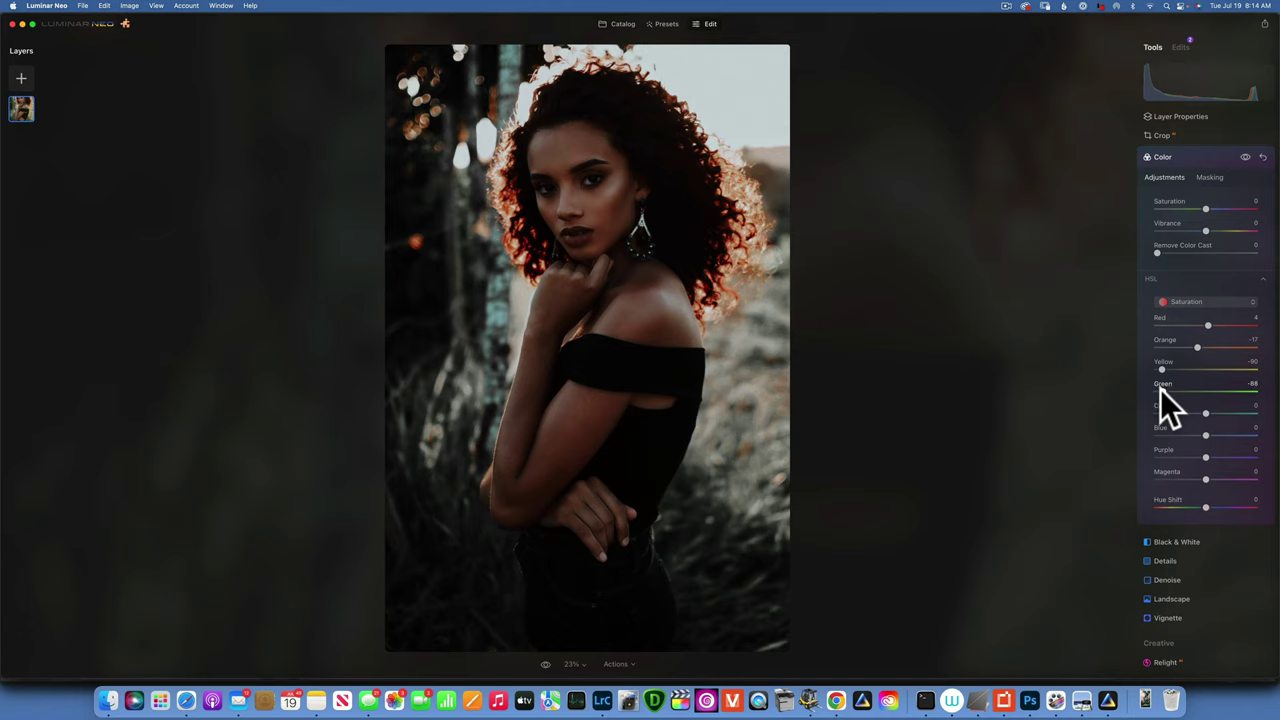
pyautogui.click(1159, 389)
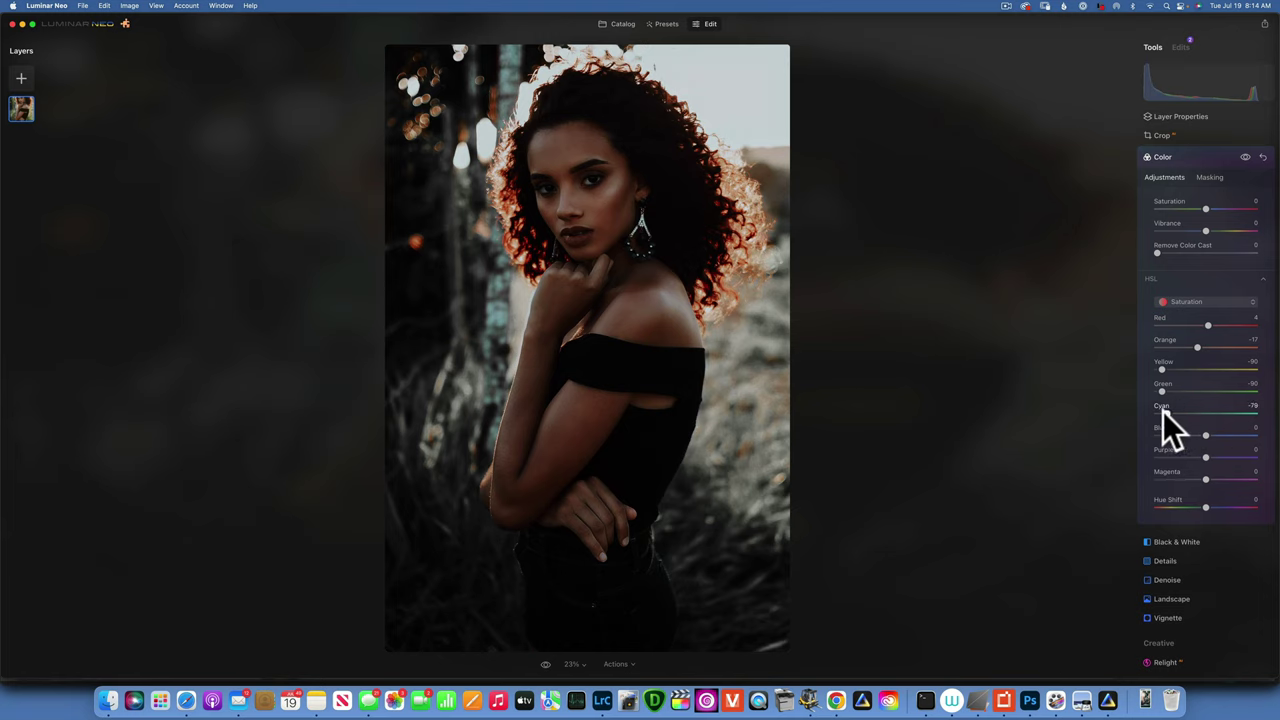
pyautogui.click(1163, 411)
pyautogui.moveTo(1207, 433); pyautogui.dragTo(1172, 430)
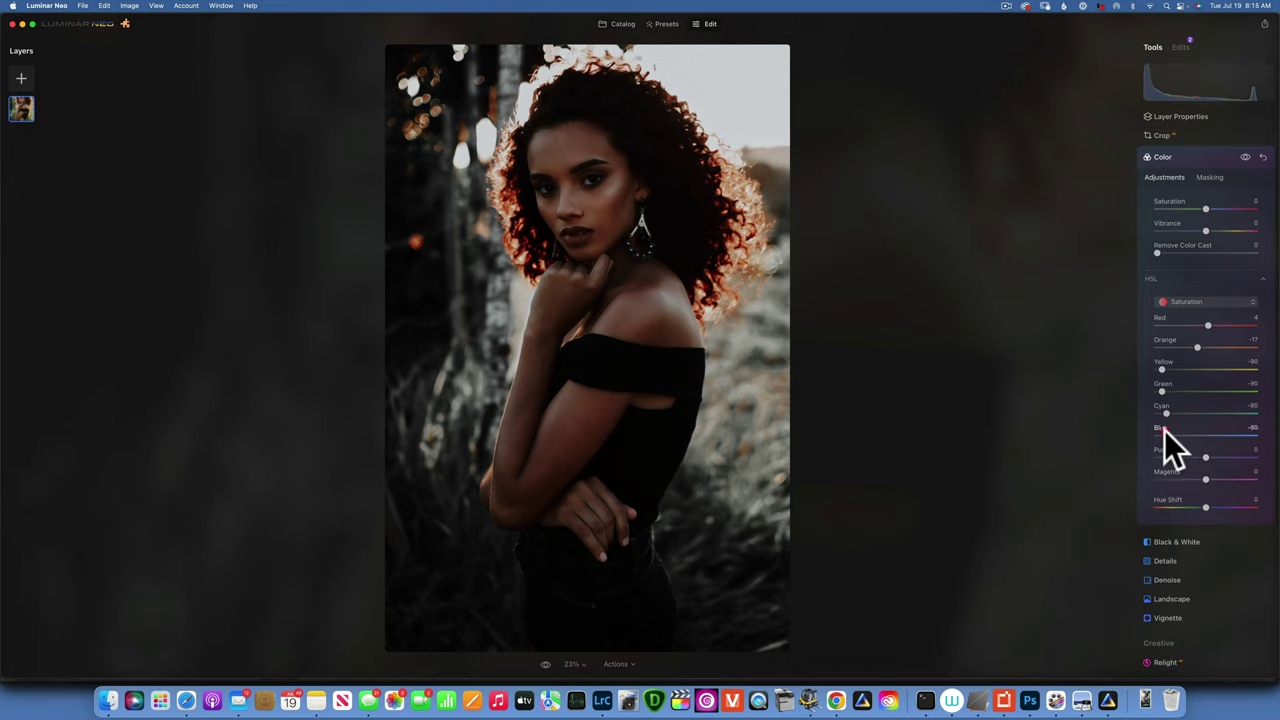
pyautogui.moveTo(1164, 430); pyautogui.dragTo(1167, 432)
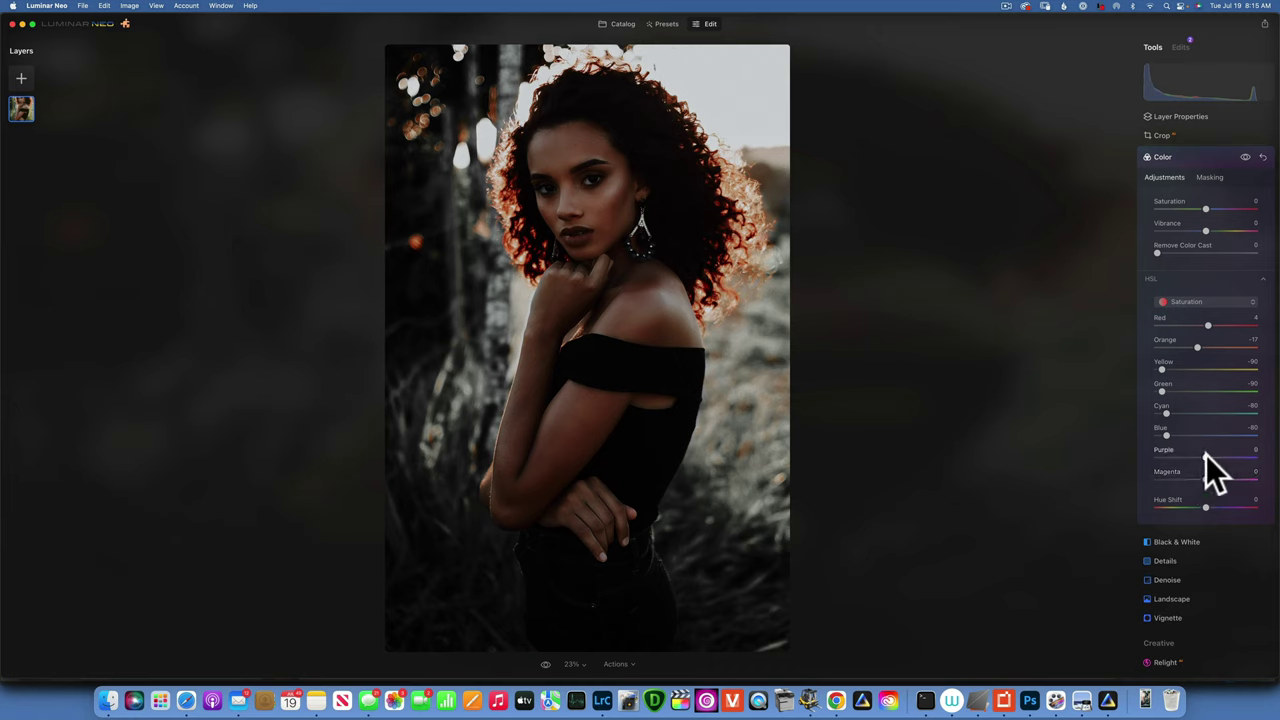
pyautogui.moveTo(1205, 457); pyautogui.dragTo(1040, 451)
pyautogui.moveTo(1208, 479); pyautogui.dragTo(1058, 479)
# Compare with the original, then set HSL Luminance Orange 30, Cyan 35 and Blue 53.
pyautogui.press('\\')
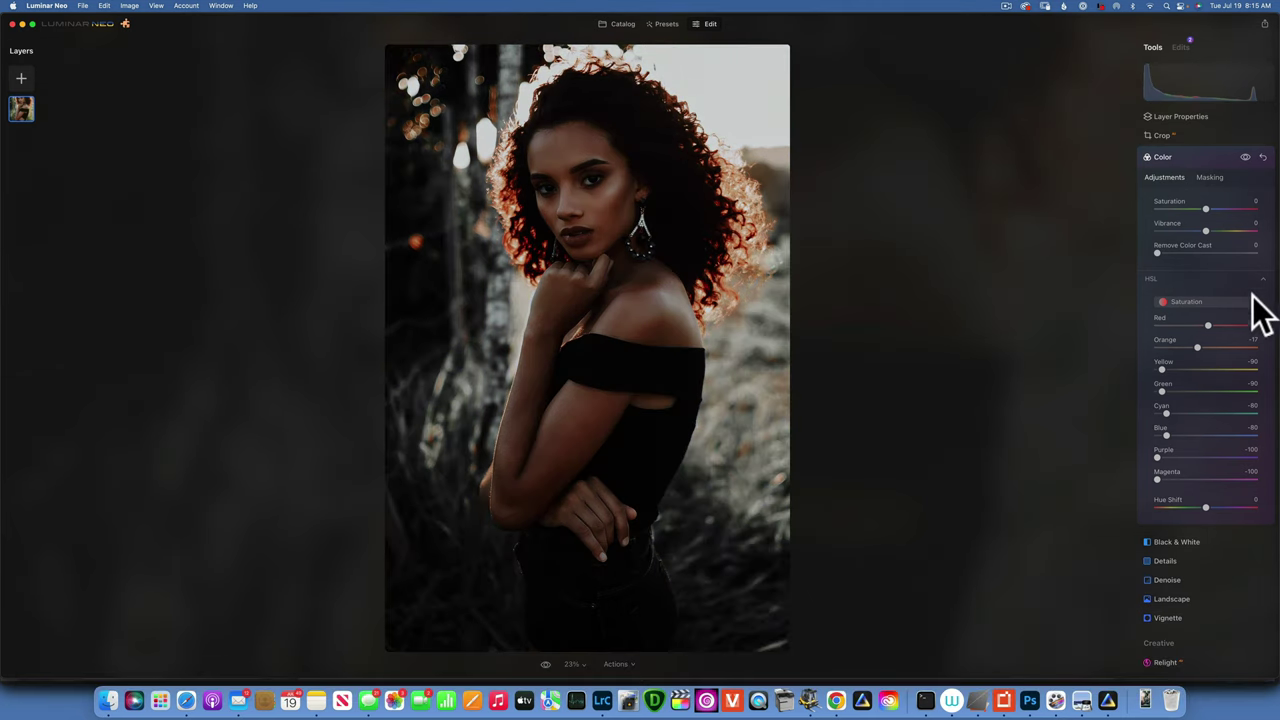
pyautogui.click(1201, 301)
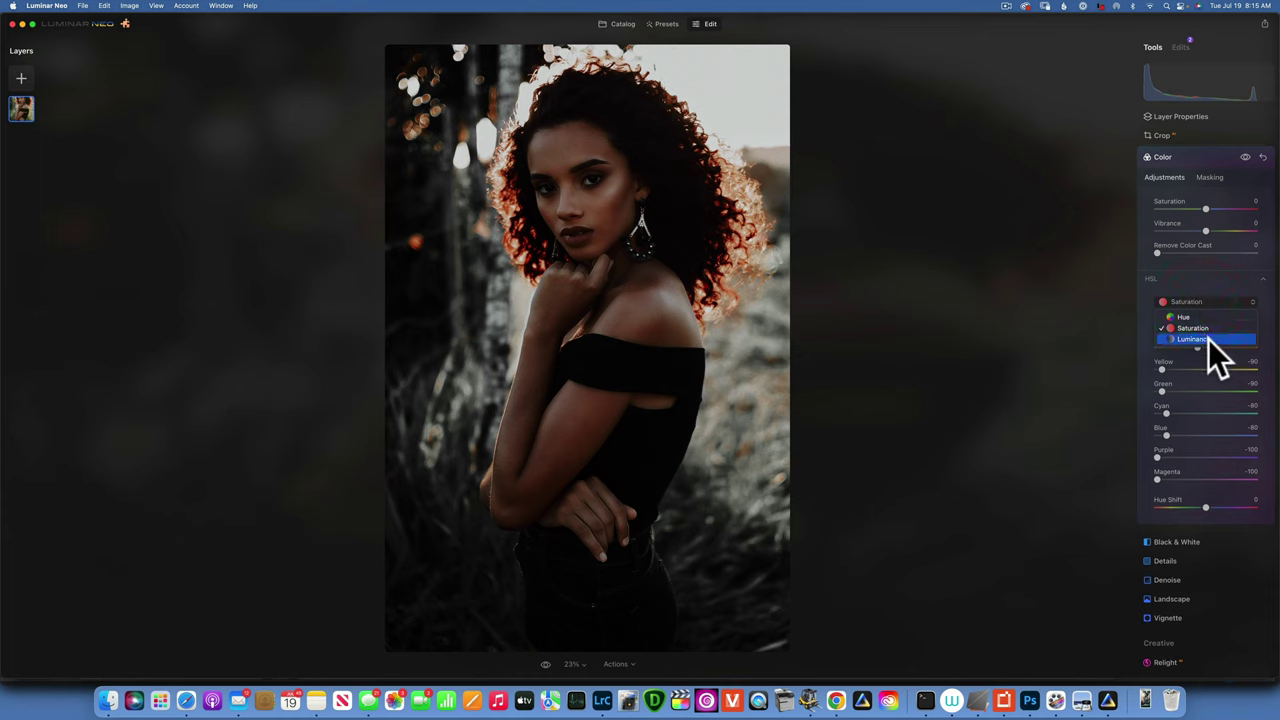
pyautogui.click(1208, 338)
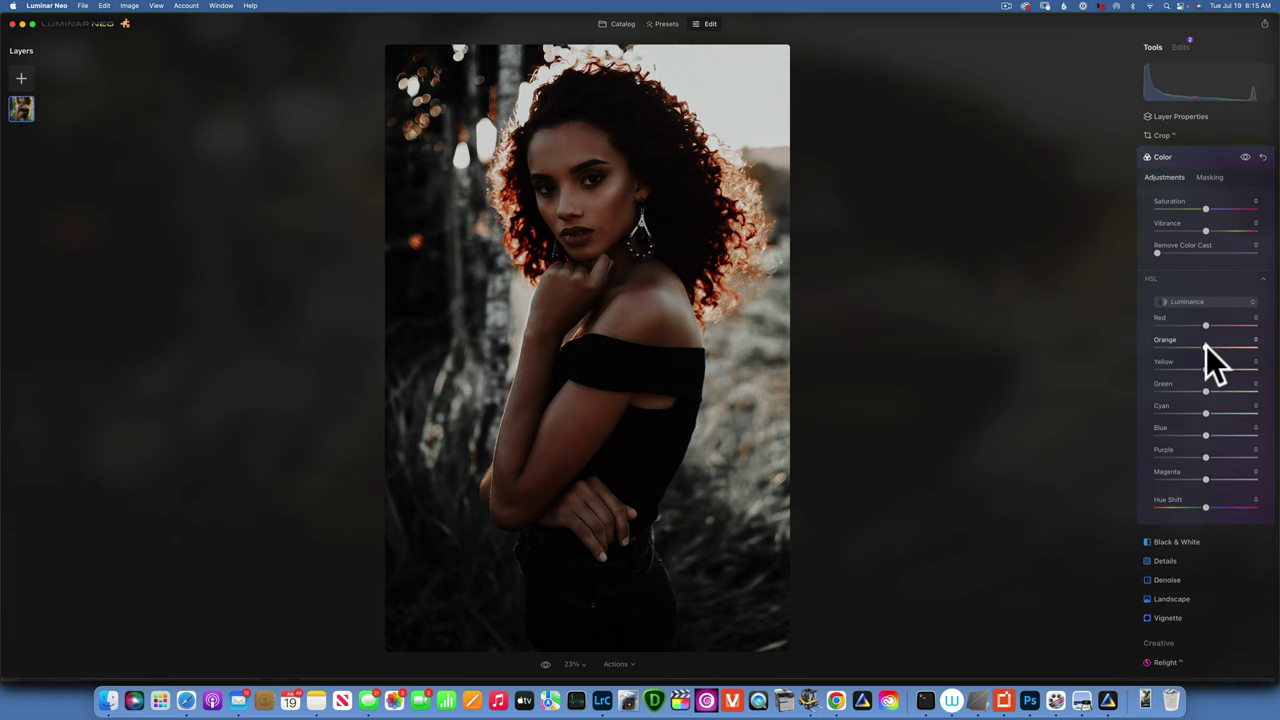
pyautogui.moveTo(1206, 346); pyautogui.dragTo(1220, 347)
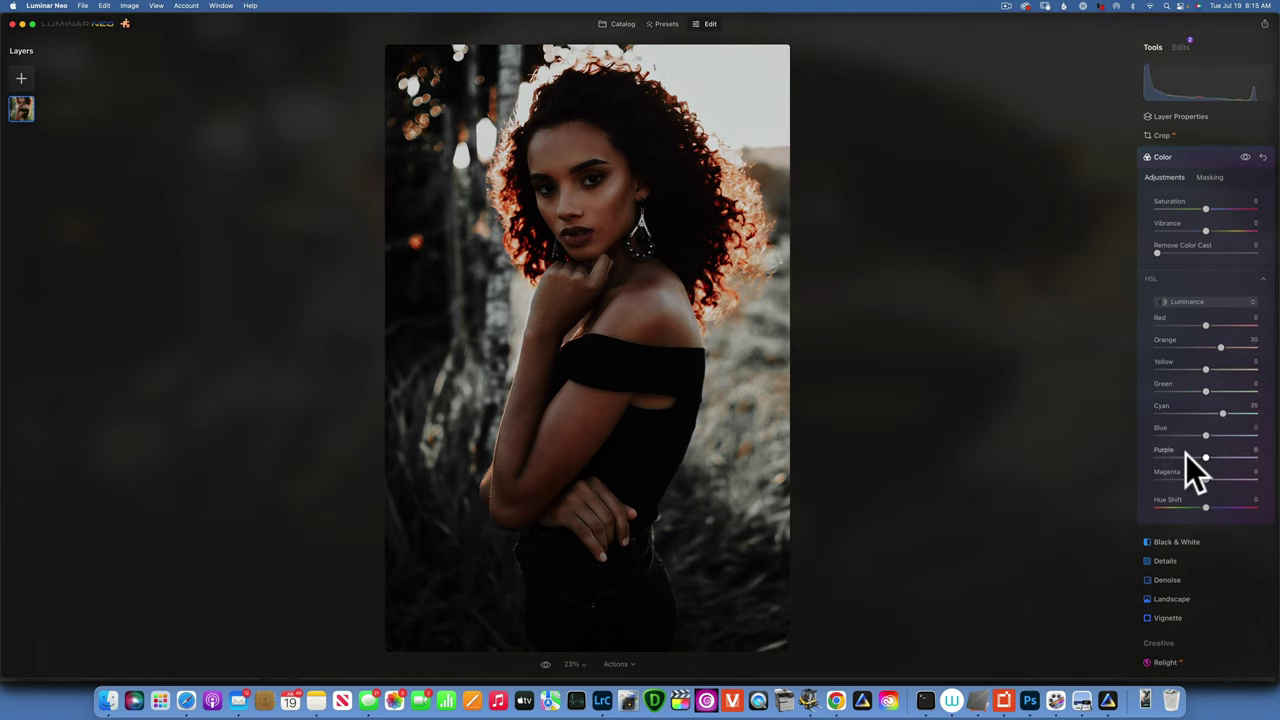
pyautogui.moveTo(1206, 436); pyautogui.dragTo(1230, 437)
pyautogui.moveTo(1231, 433); pyautogui.dragTo(1232, 434)
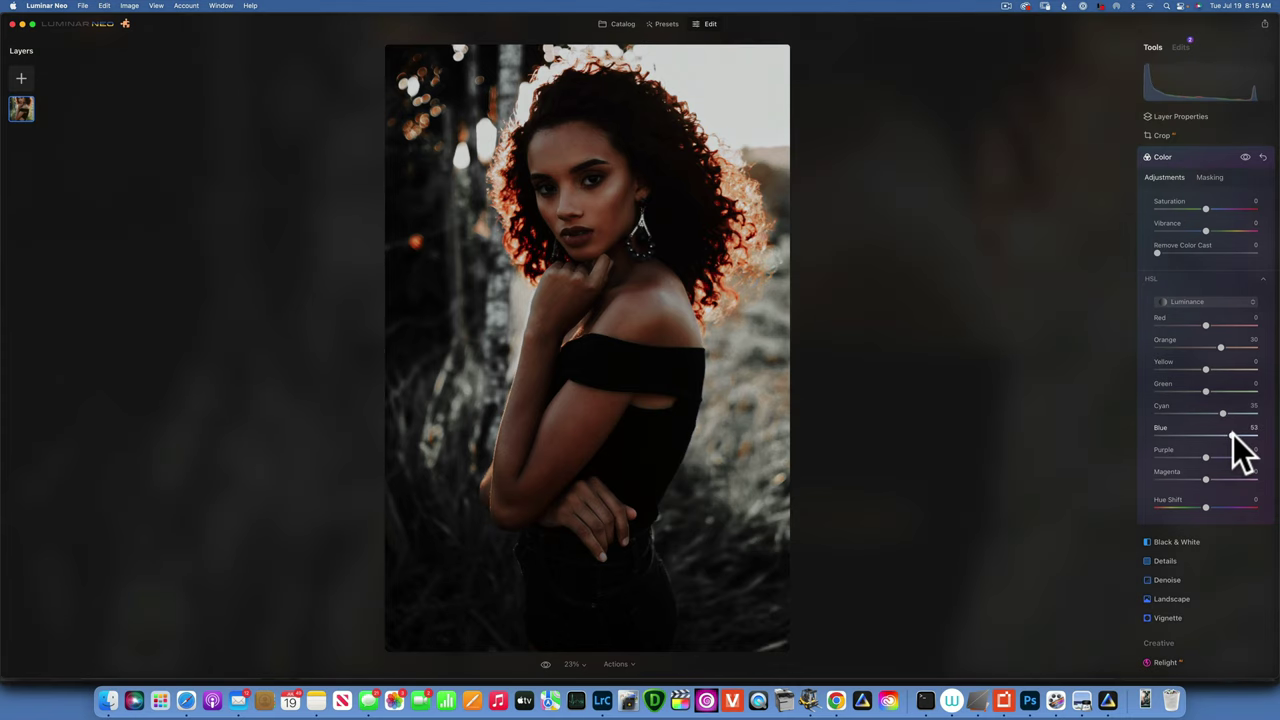
pyautogui.click(1232, 435)
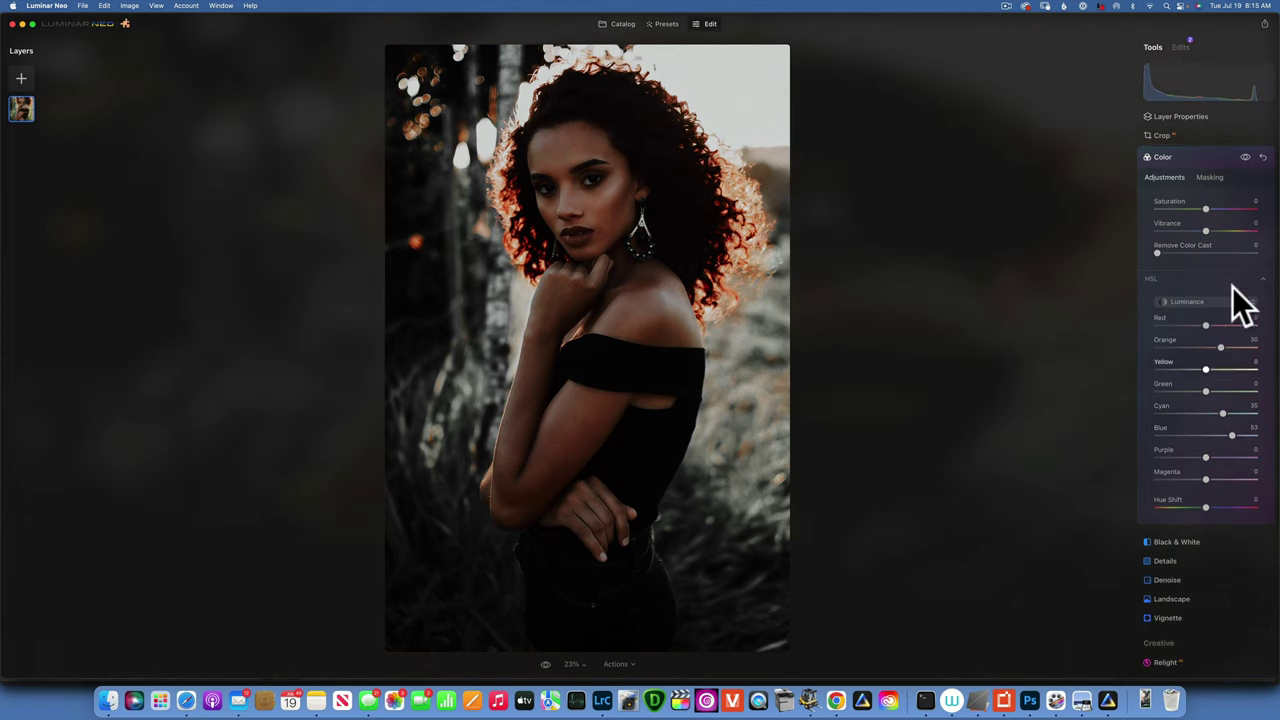
# Set Toning Amount to 100 with shadow Hue 220 and Saturation 5, then compare to the original.
pyautogui.click(1191, 160)
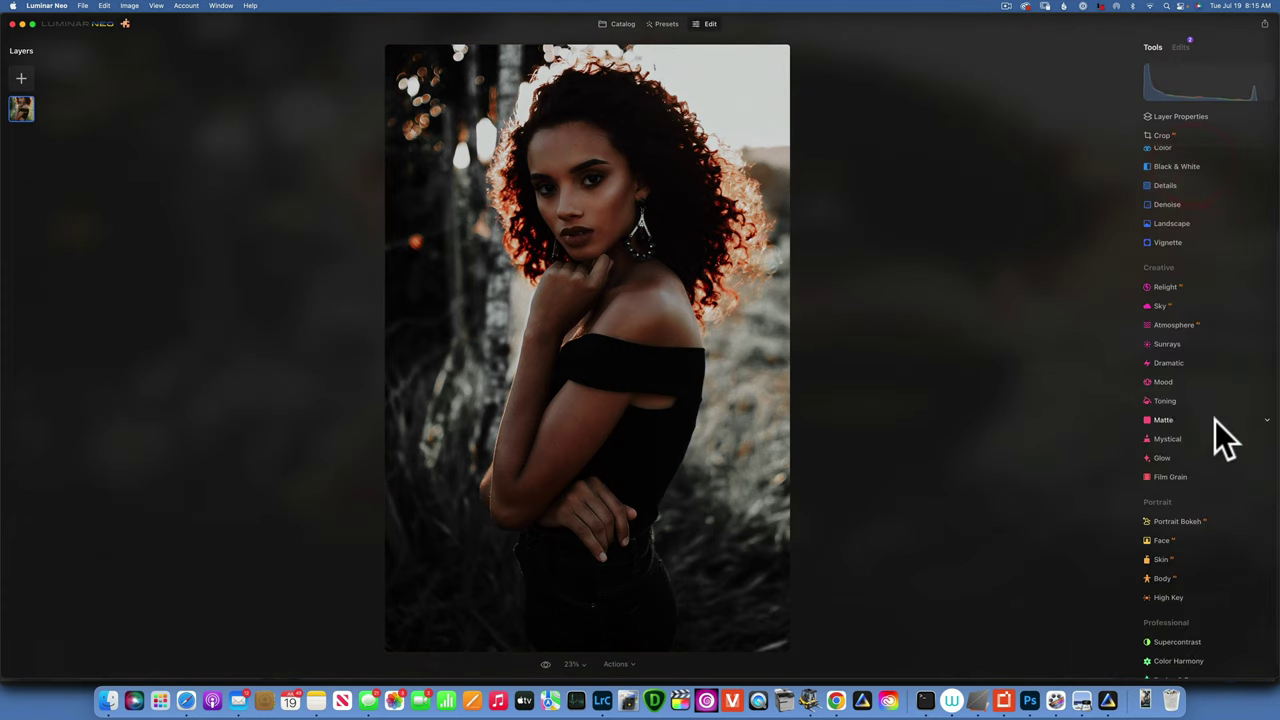
pyautogui.click(1174, 400)
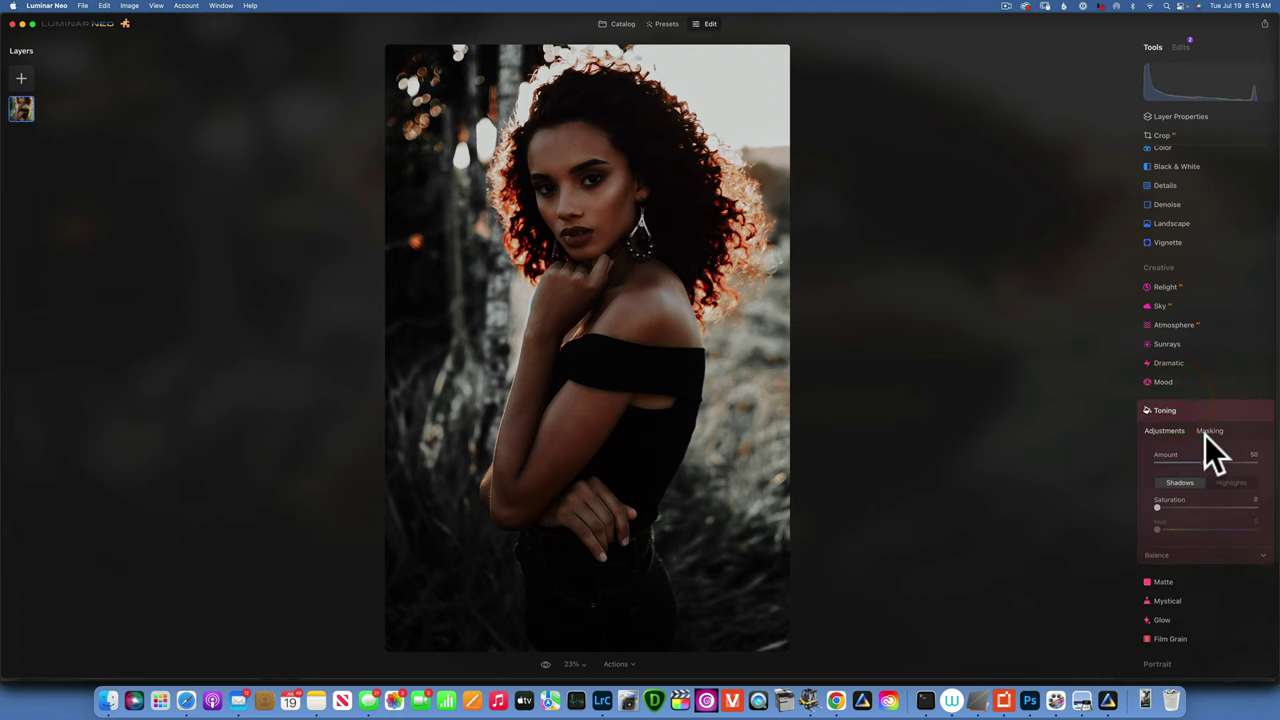
pyautogui.scroll(-3, 1205, 435)
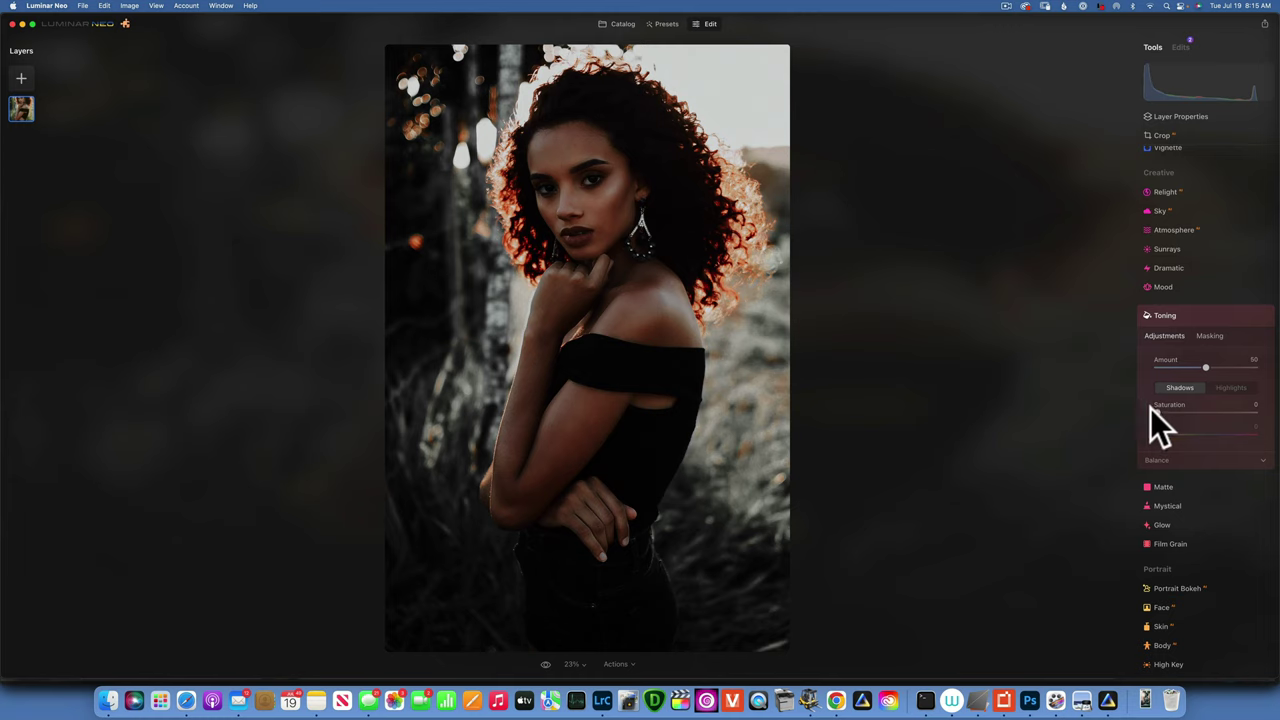
pyautogui.scroll(1, 1179, 385)
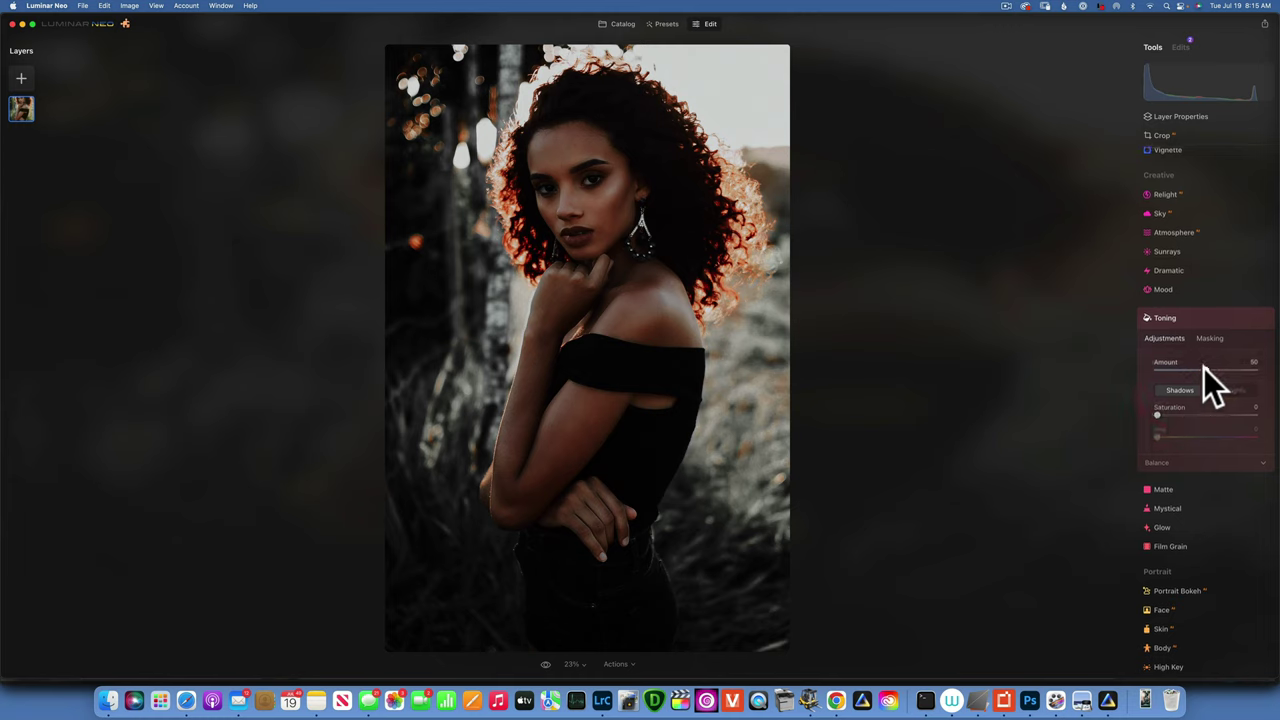
pyautogui.moveTo(1205, 370); pyautogui.dragTo(1270, 372)
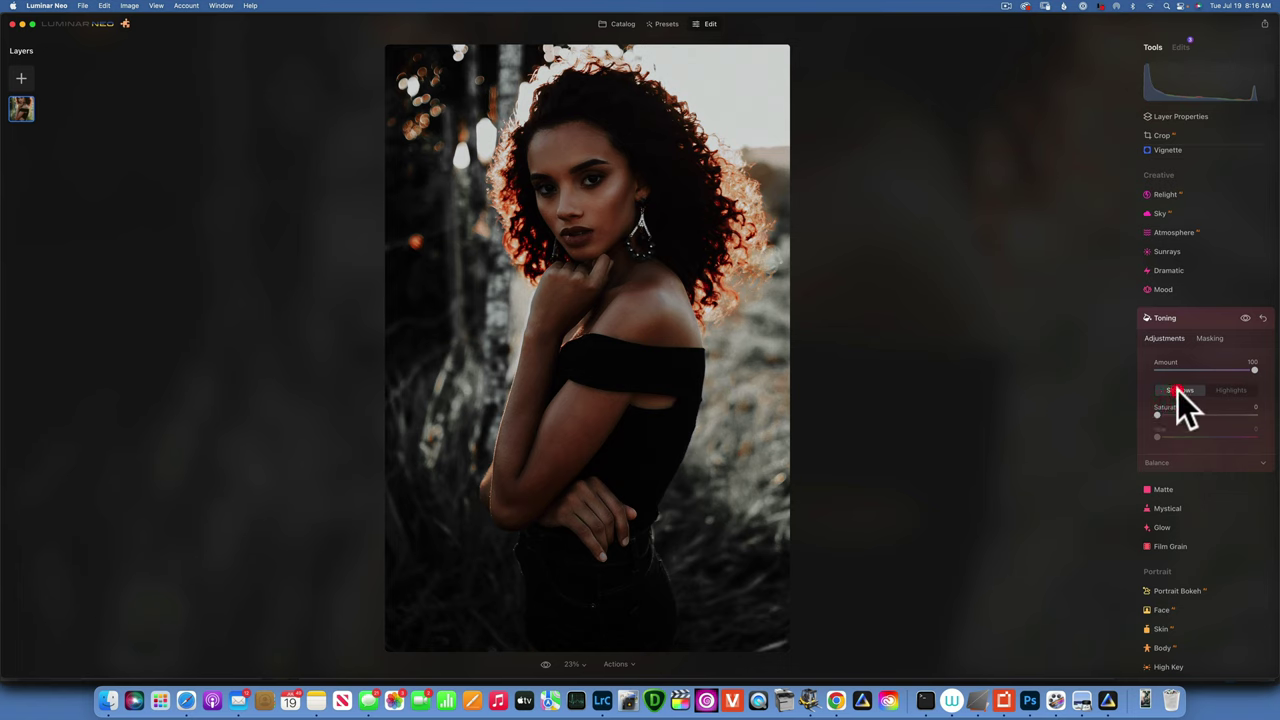
pyautogui.moveTo(1156, 410); pyautogui.dragTo(1262, 414)
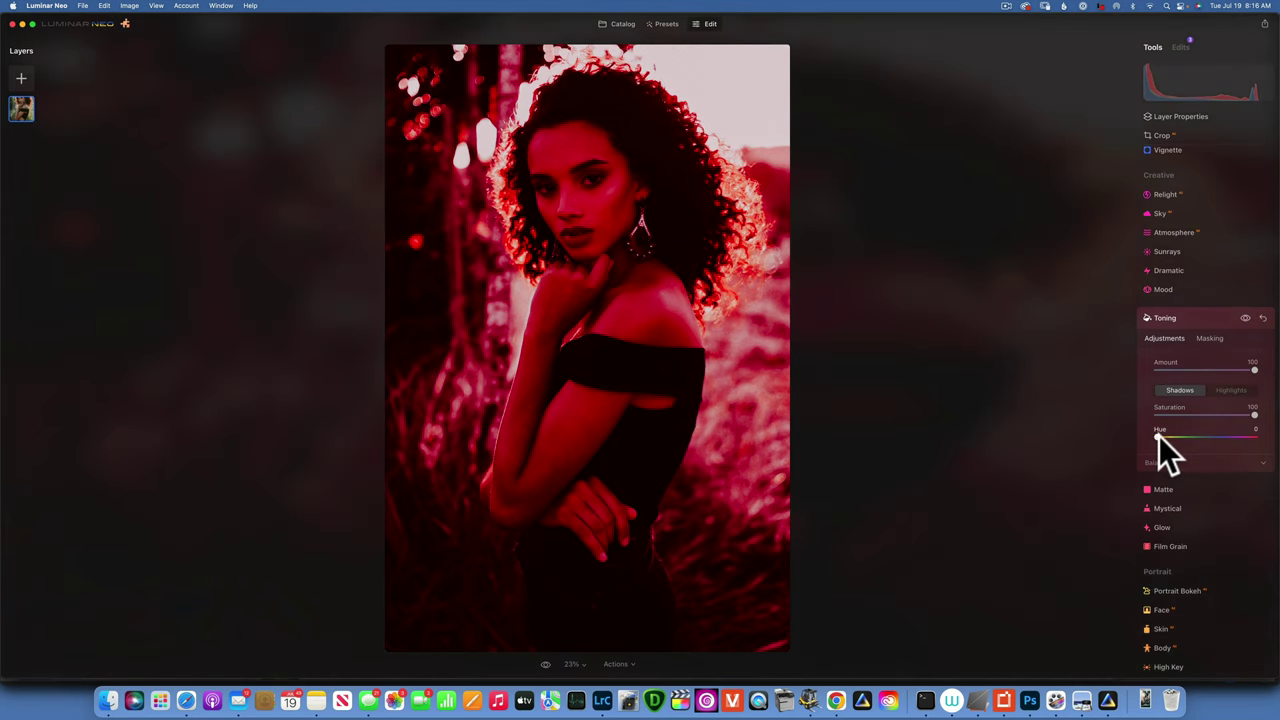
pyautogui.moveTo(1159, 436); pyautogui.dragTo(1223, 441)
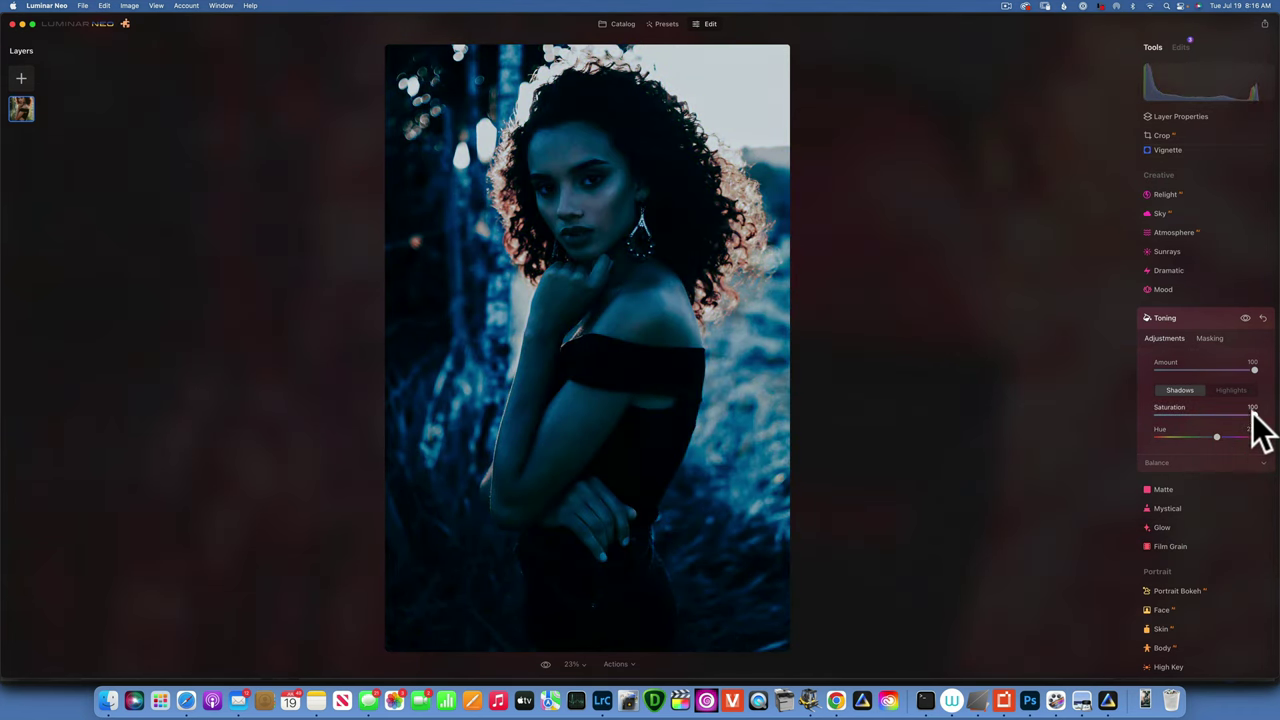
pyautogui.moveTo(1251, 411); pyautogui.dragTo(1164, 417)
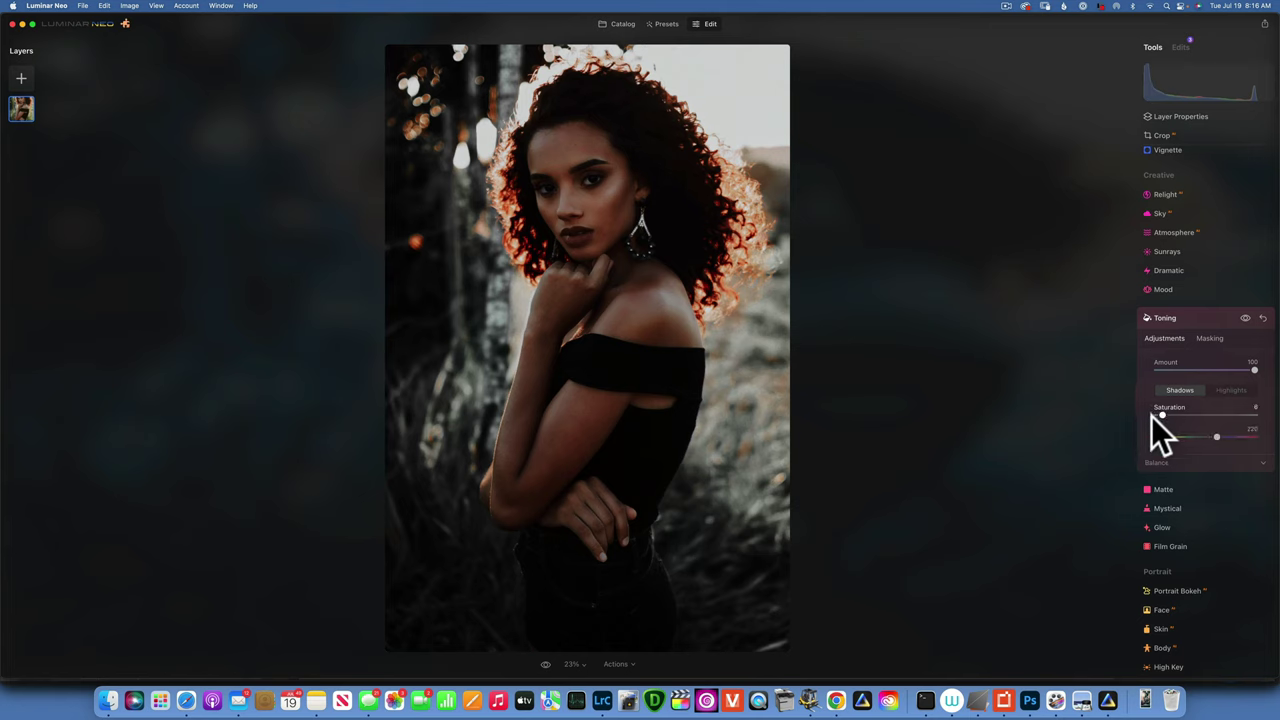
pyautogui.click(1151, 416)
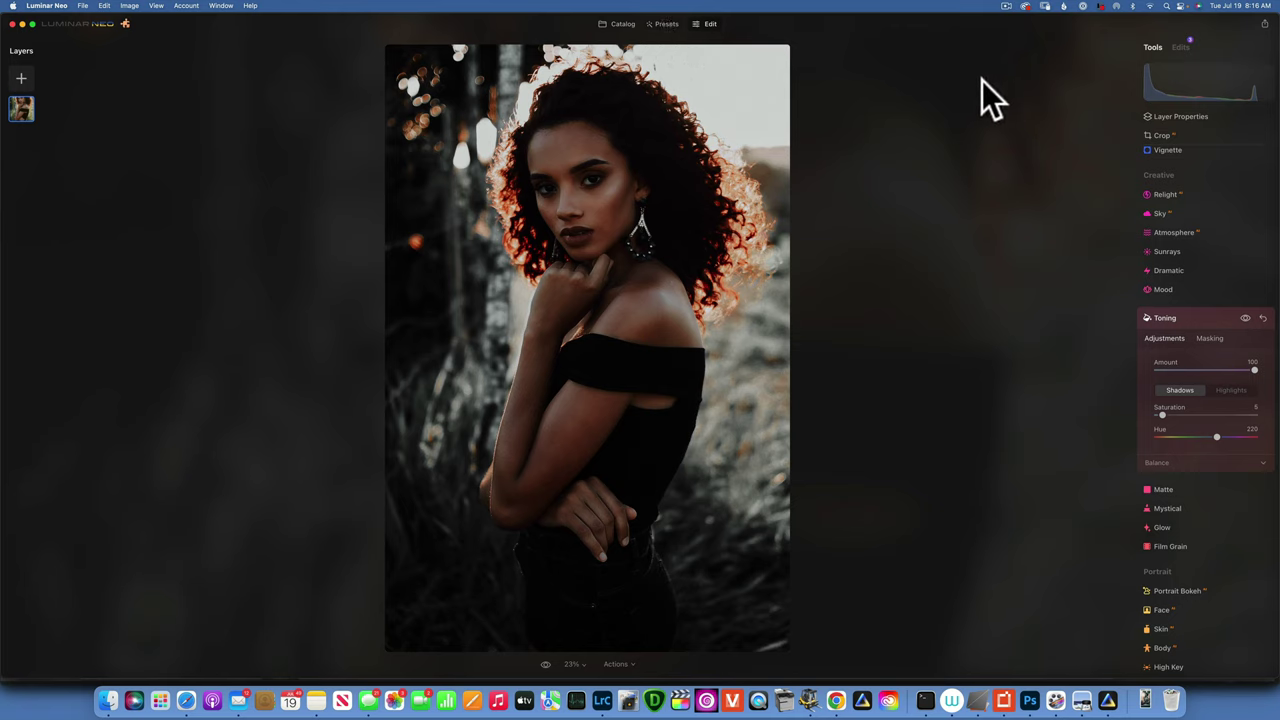
pyautogui.press('\\')
# Save the current edits as a new preset named 'modern black'.
pyautogui.click(624, 664)
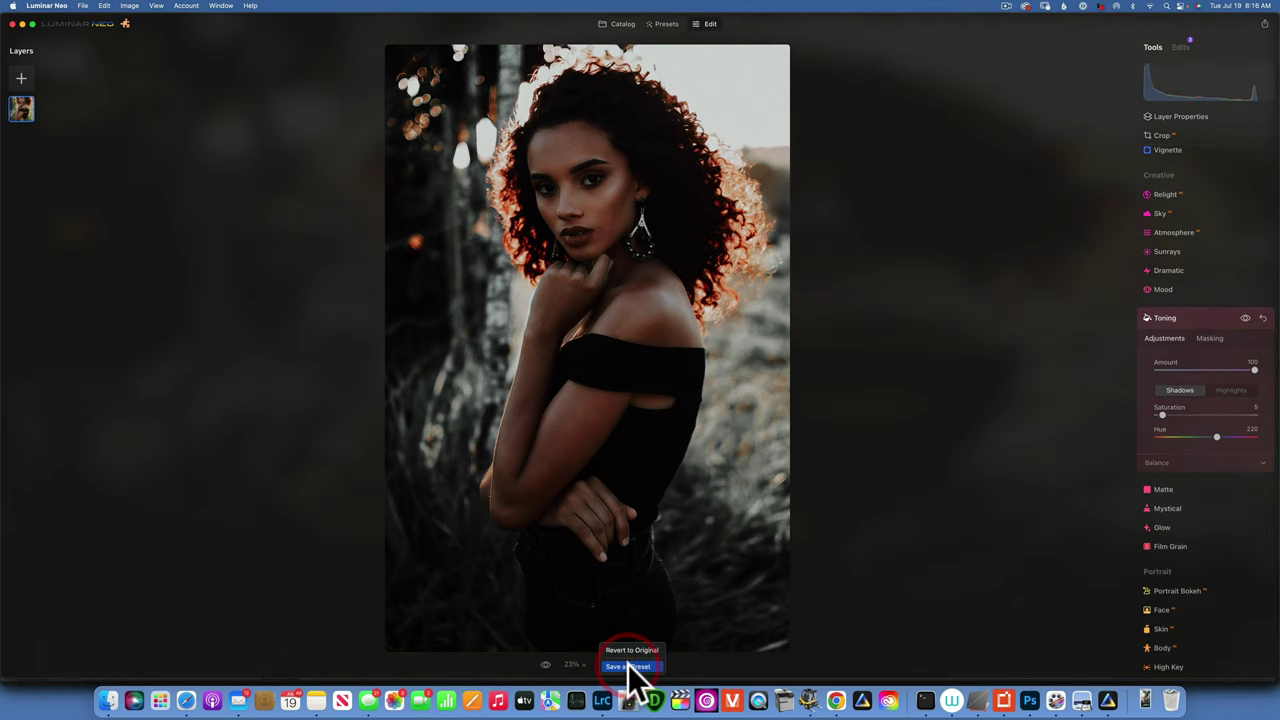
pyautogui.click(648, 667)
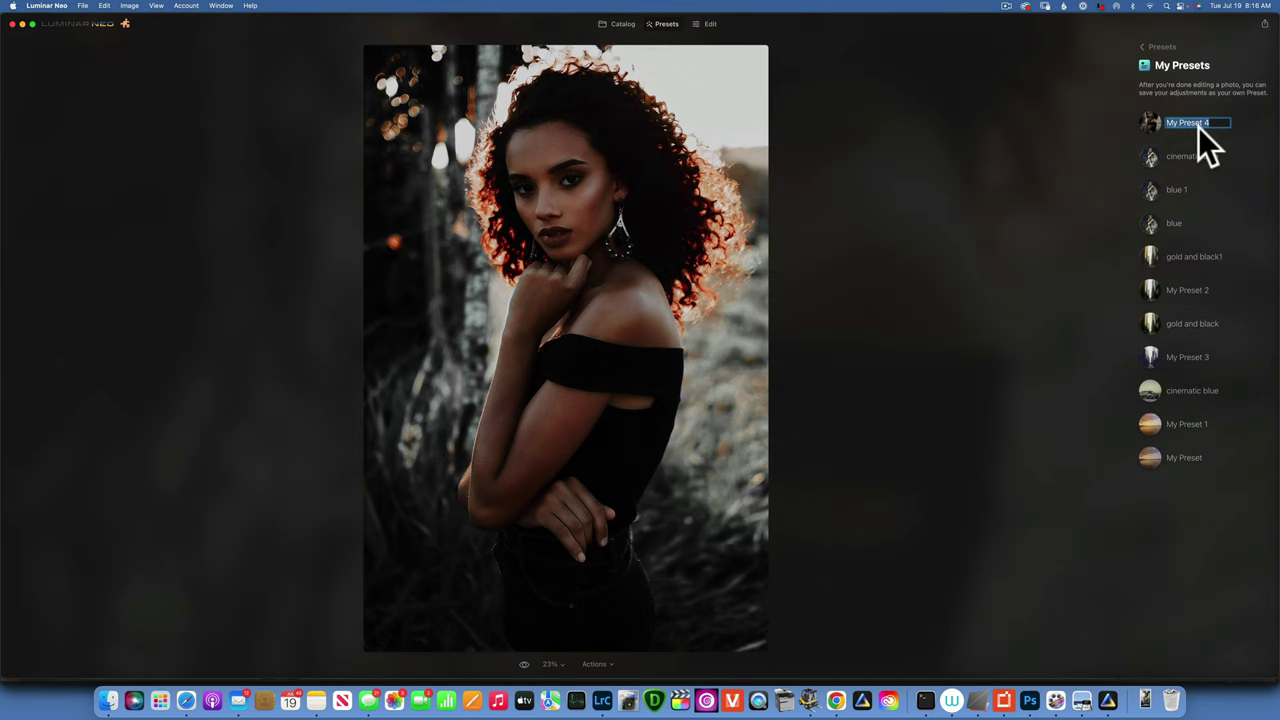
pyautogui.write('moder')
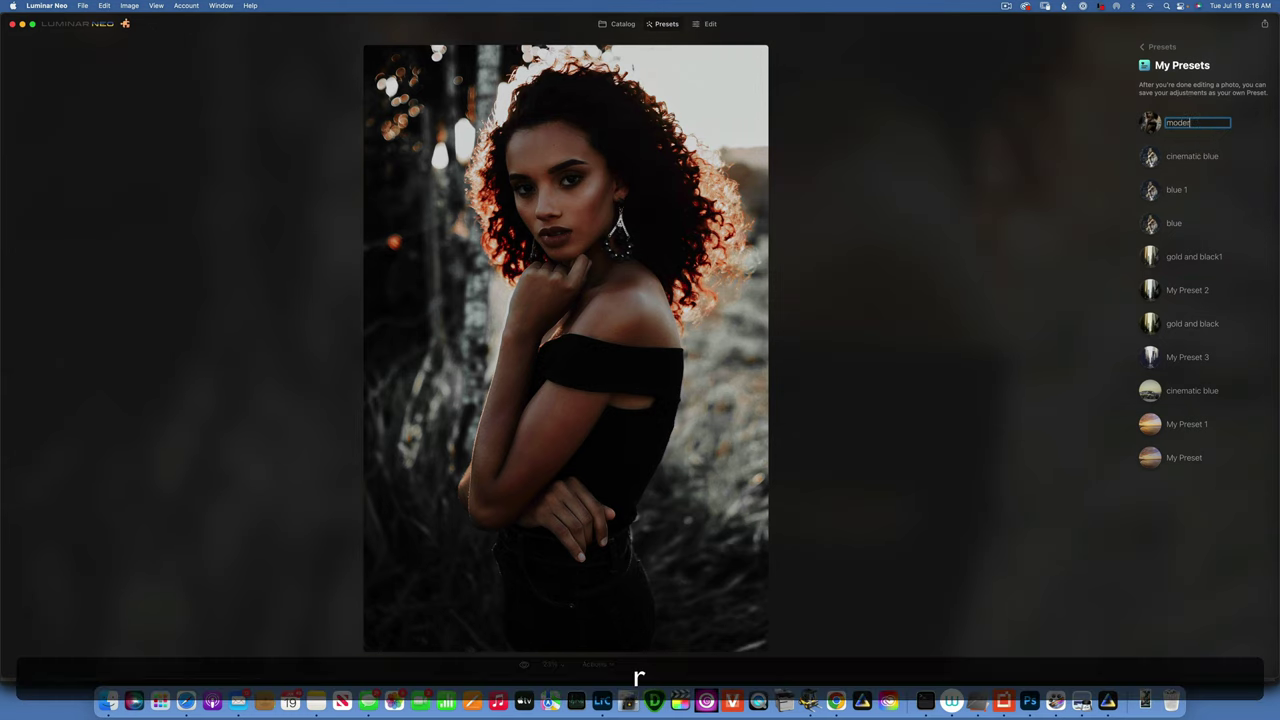
pyautogui.write('n black')
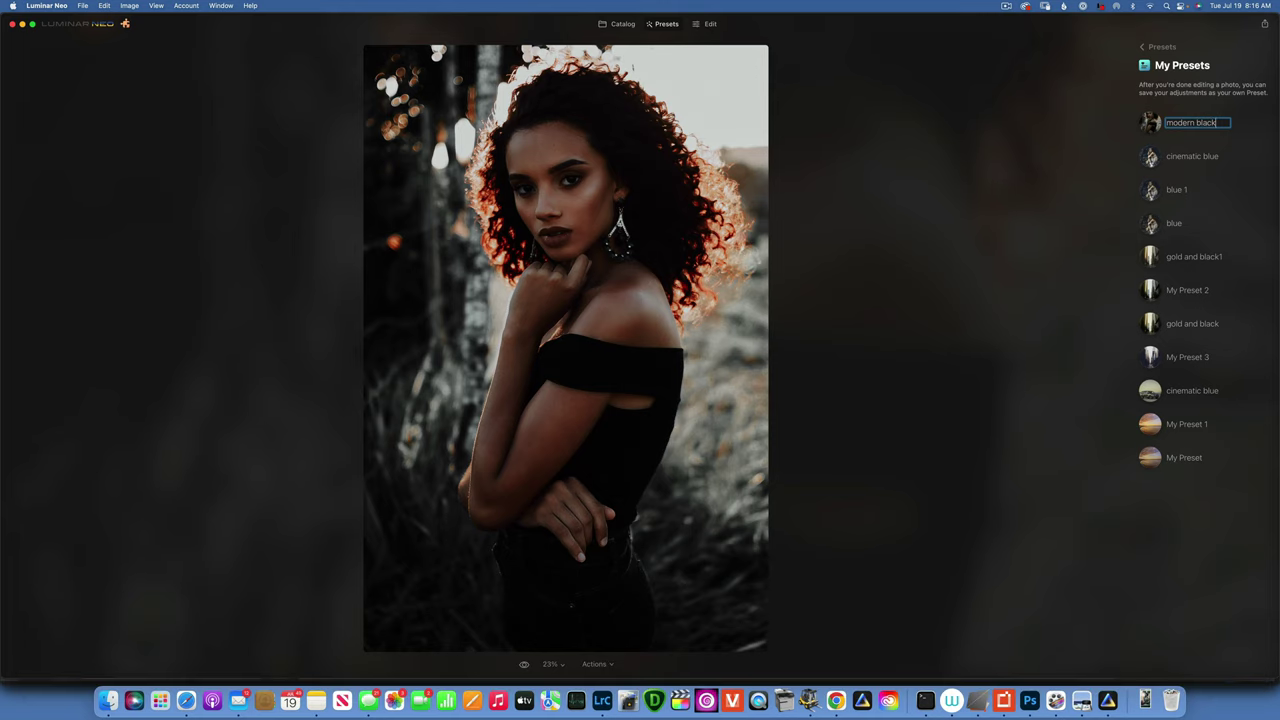
pyautogui.press('Return')
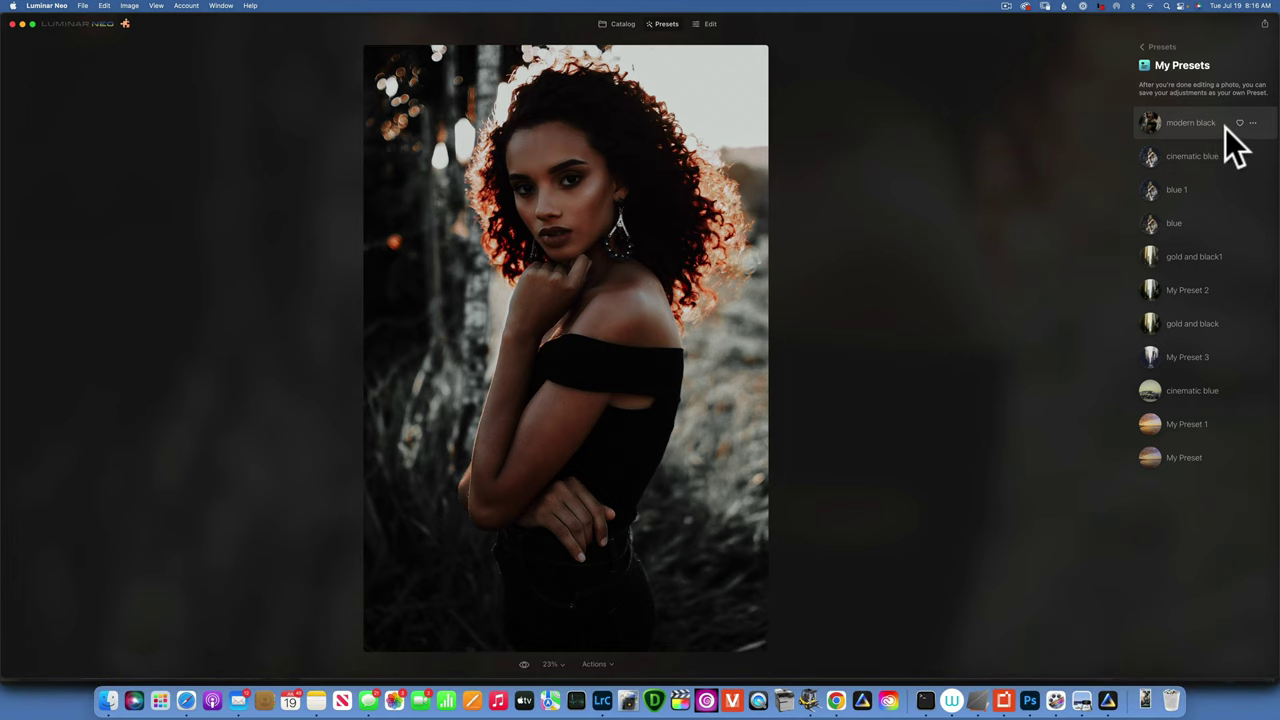
# Apply the modern black preset to the tram-track street photo and the Chicago photo.
pyautogui.click(621, 24)
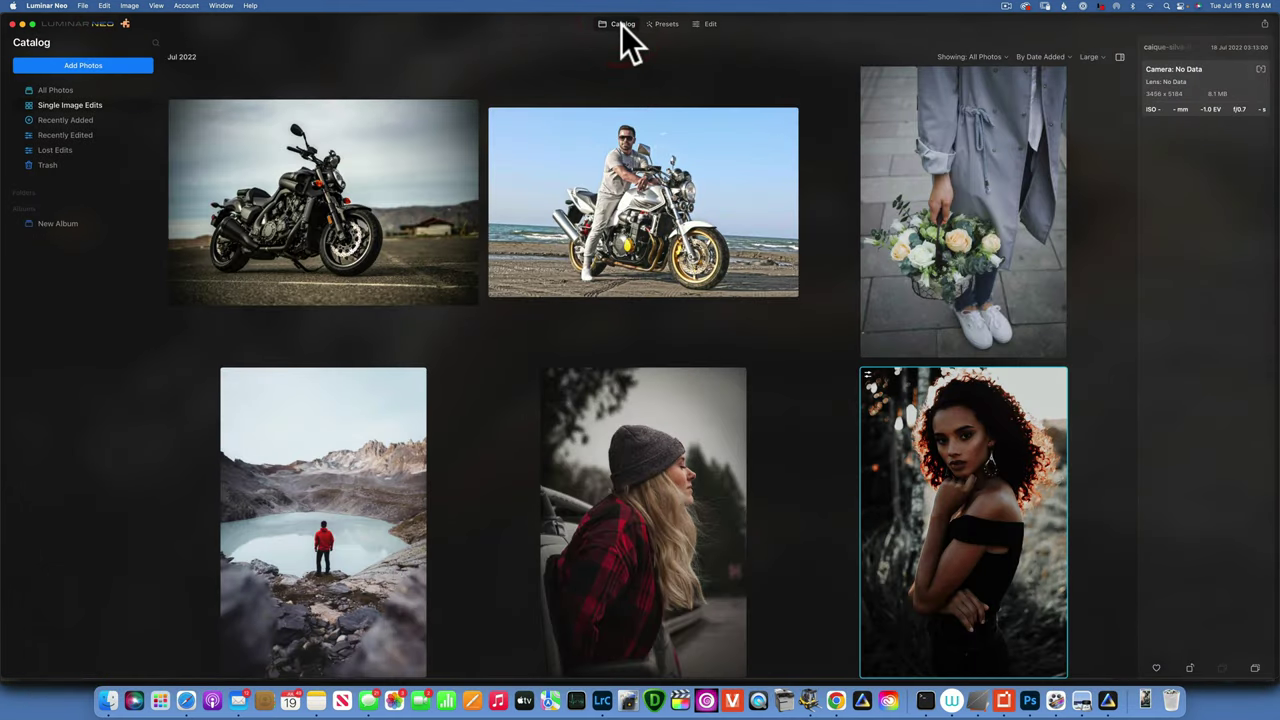
pyautogui.scroll(-10, 281, 187)
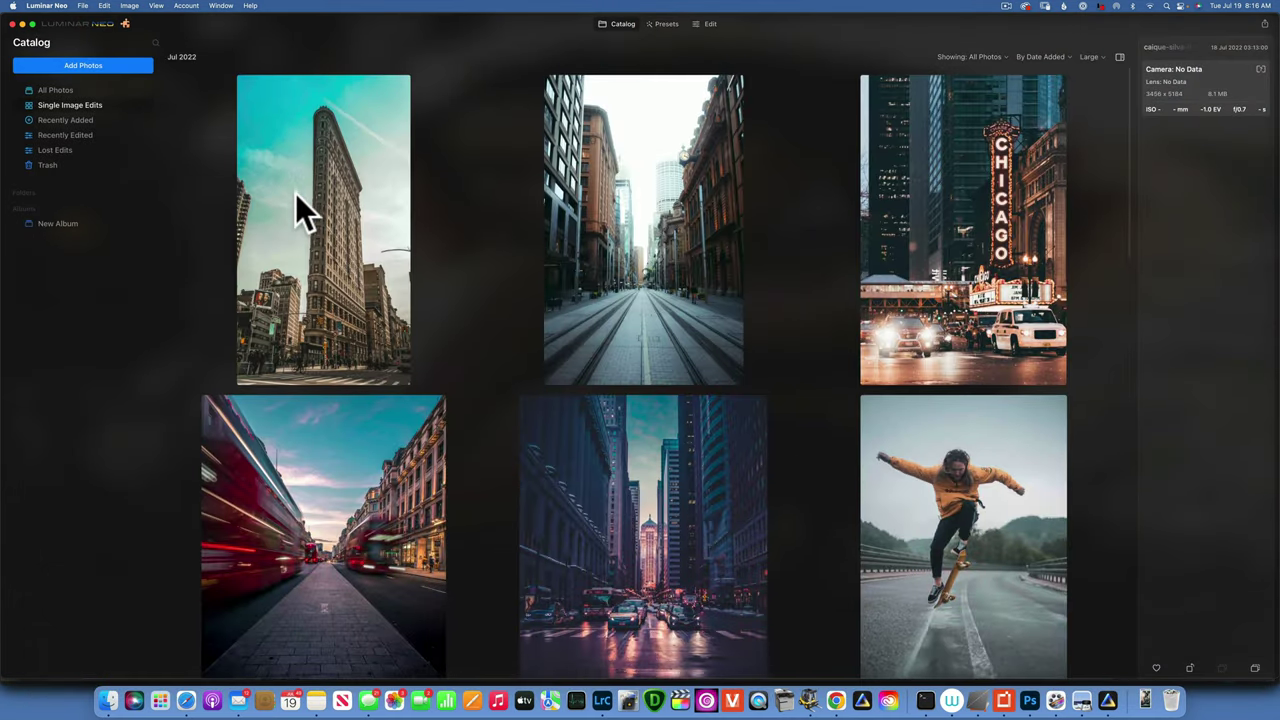
pyautogui.scroll(-1, 295, 193)
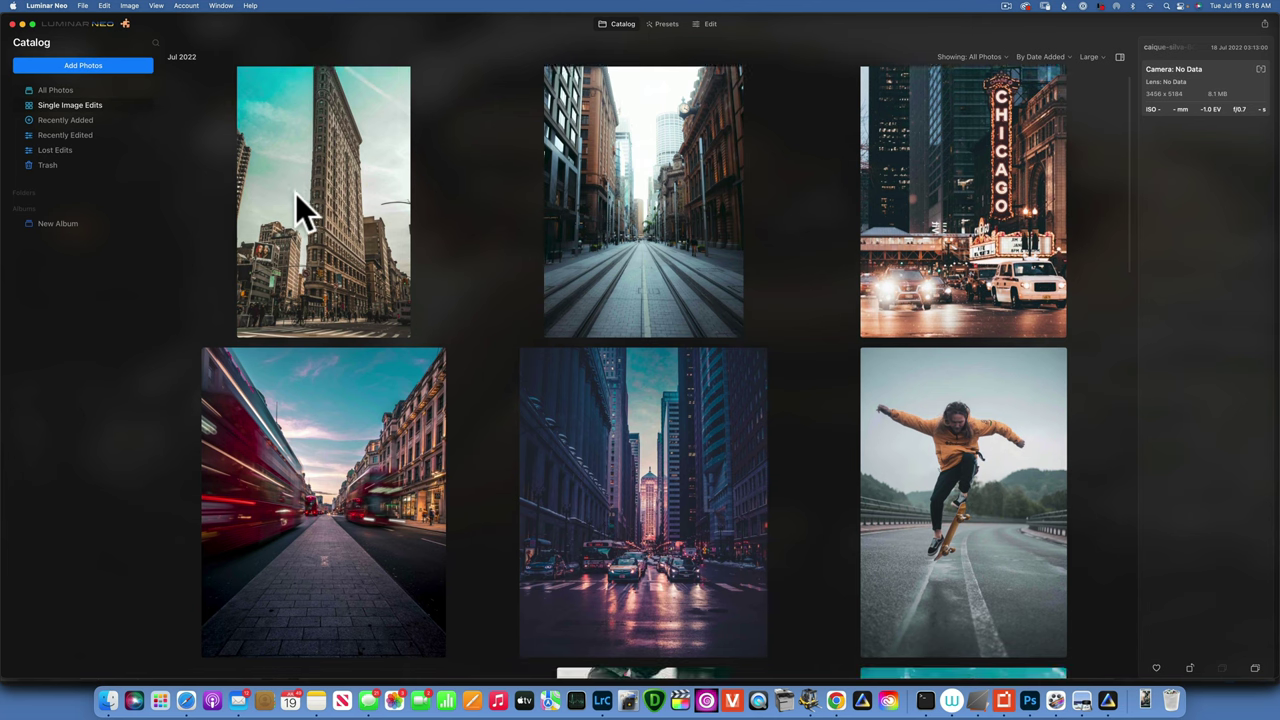
pyautogui.doubleClick(644, 216)
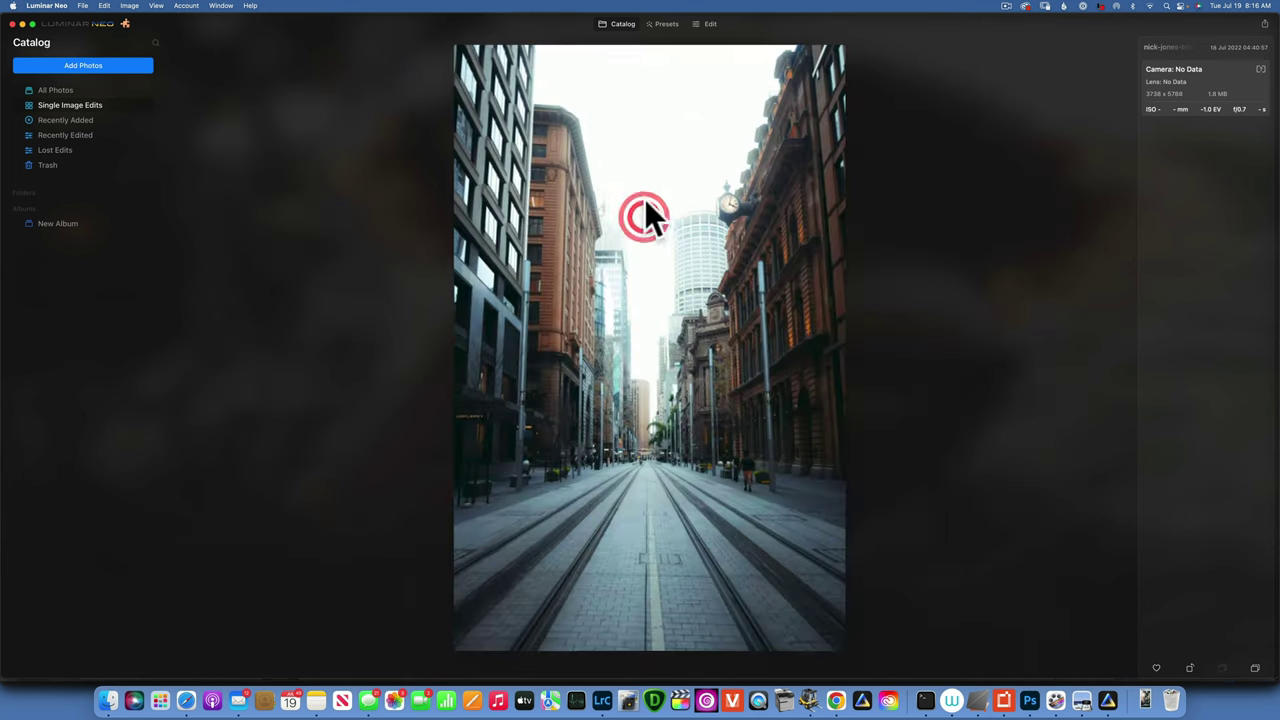
pyautogui.click(666, 23)
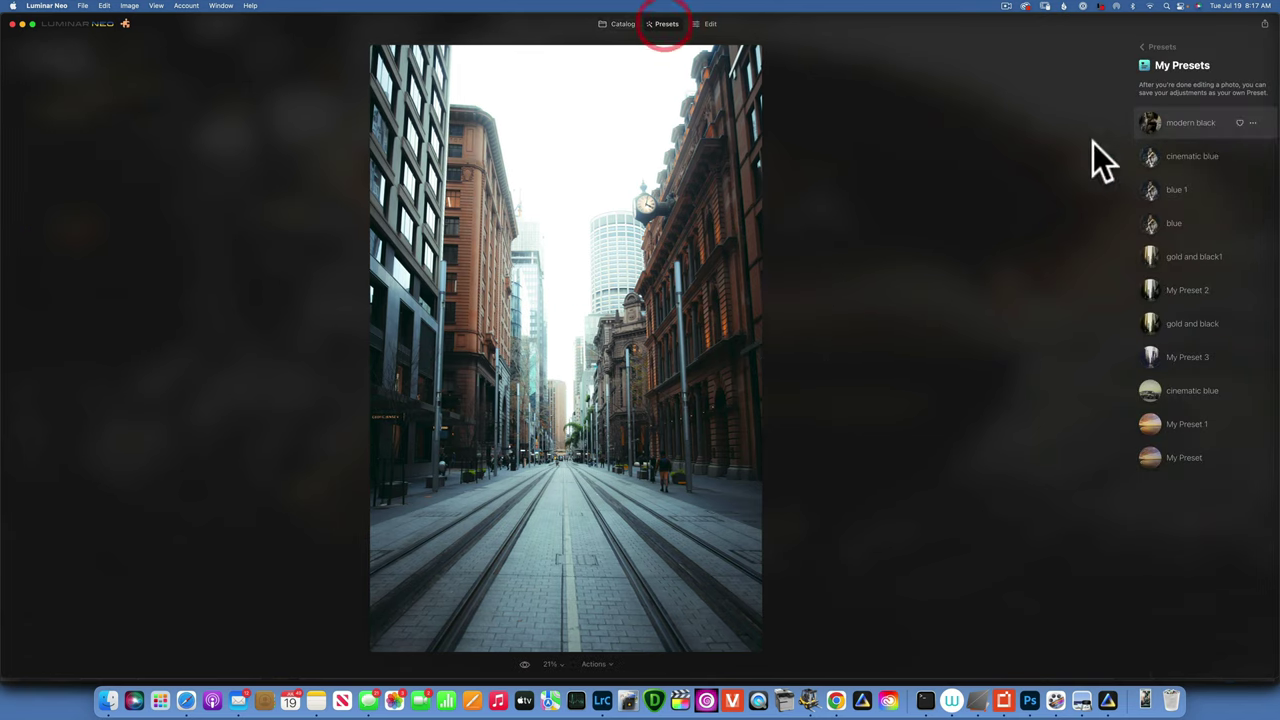
pyautogui.click(1209, 130)
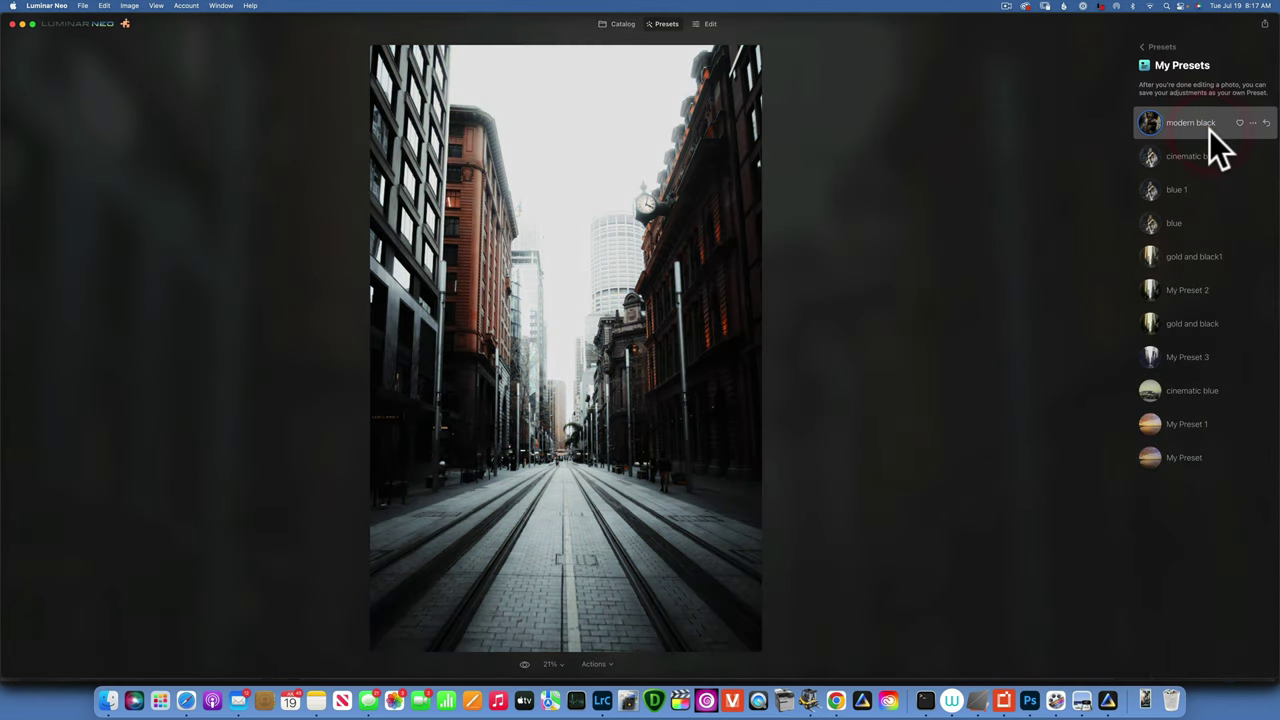
pyautogui.click(617, 23)
pyautogui.doubleClick(972, 290)
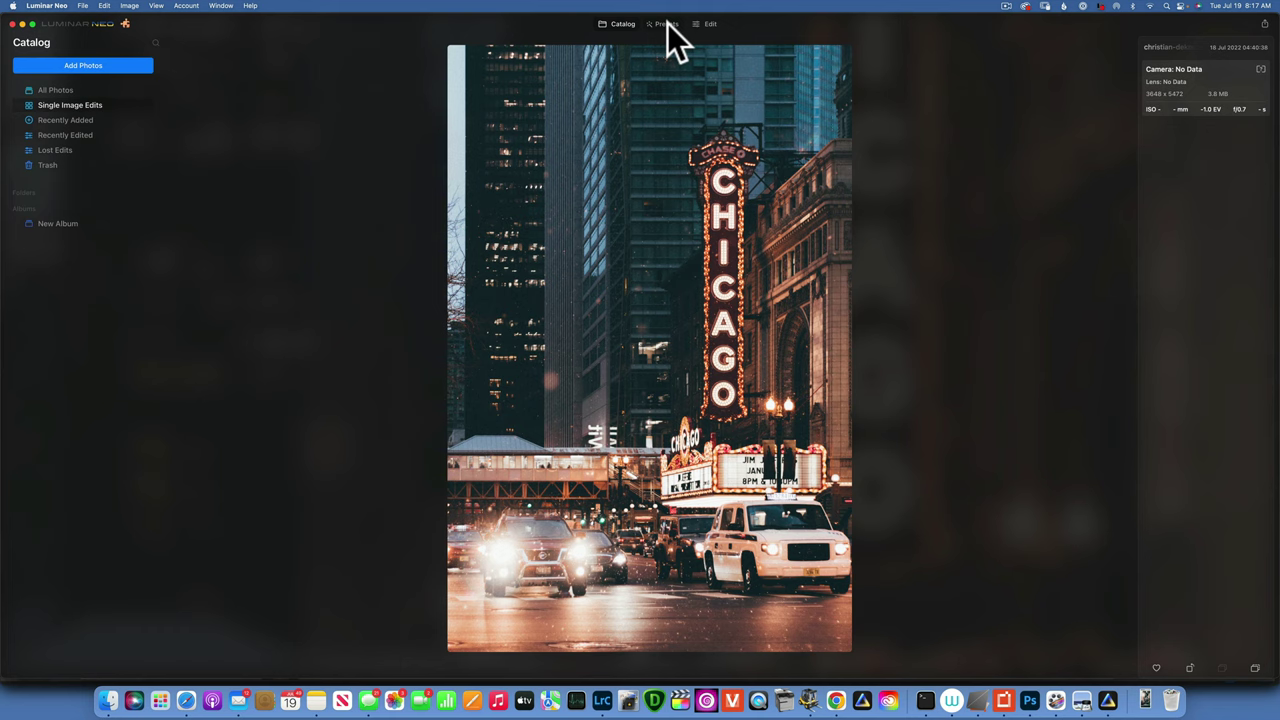
pyautogui.click(667, 24)
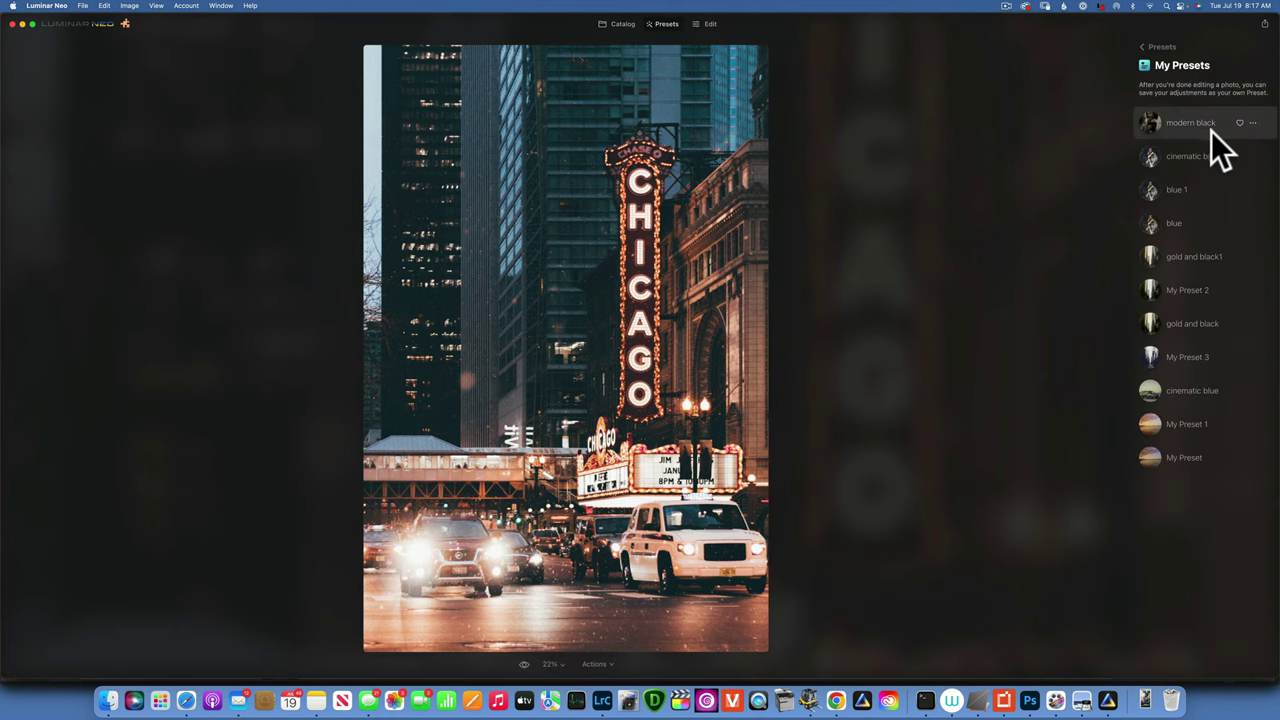
pyautogui.click(1217, 130)
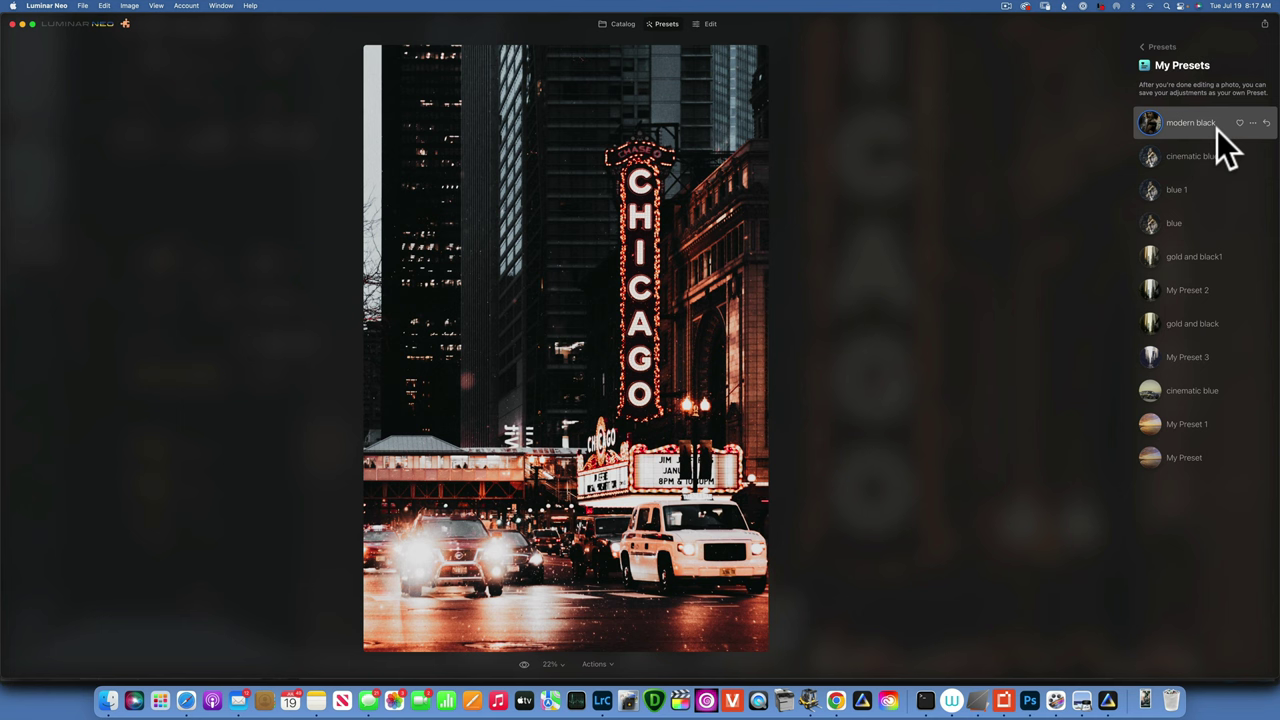
# Apply modern black to the jumping skateboarder and mid-air skateboard close-up photos.
pyautogui.click(620, 23)
pyautogui.scroll(-2, 791, 262)
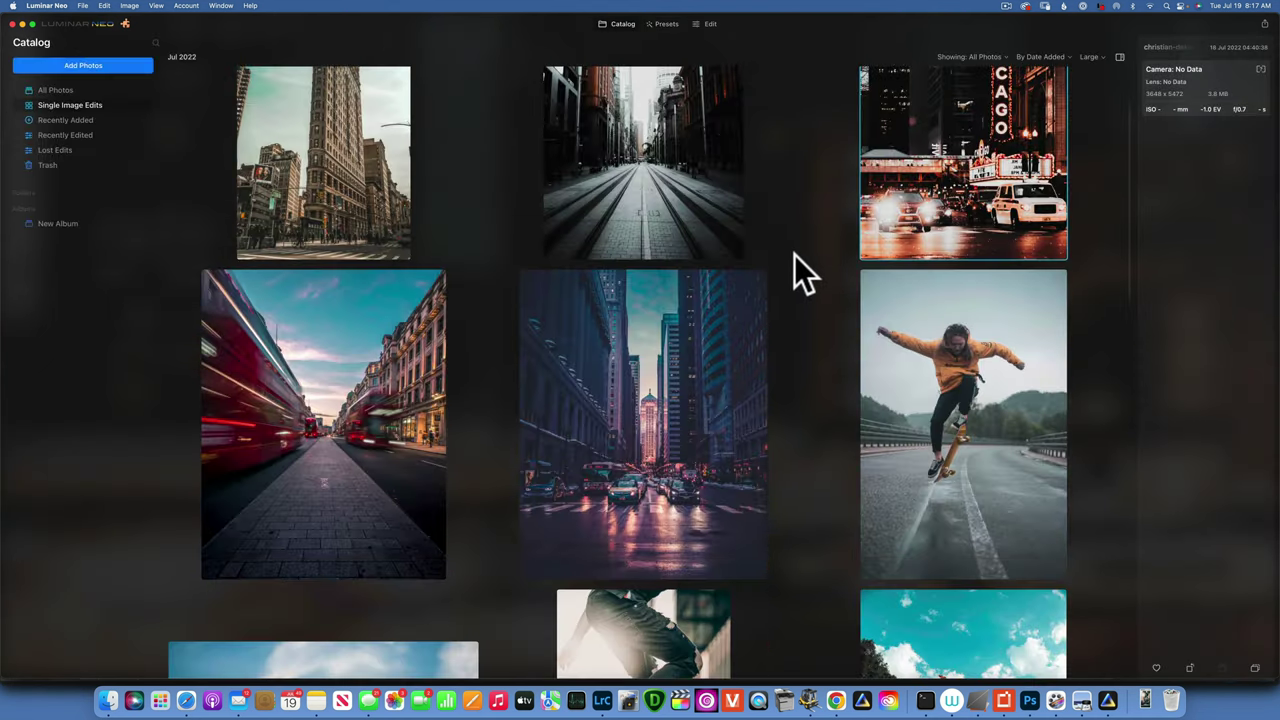
pyautogui.doubleClick(939, 365)
pyautogui.click(666, 24)
pyautogui.click(1190, 128)
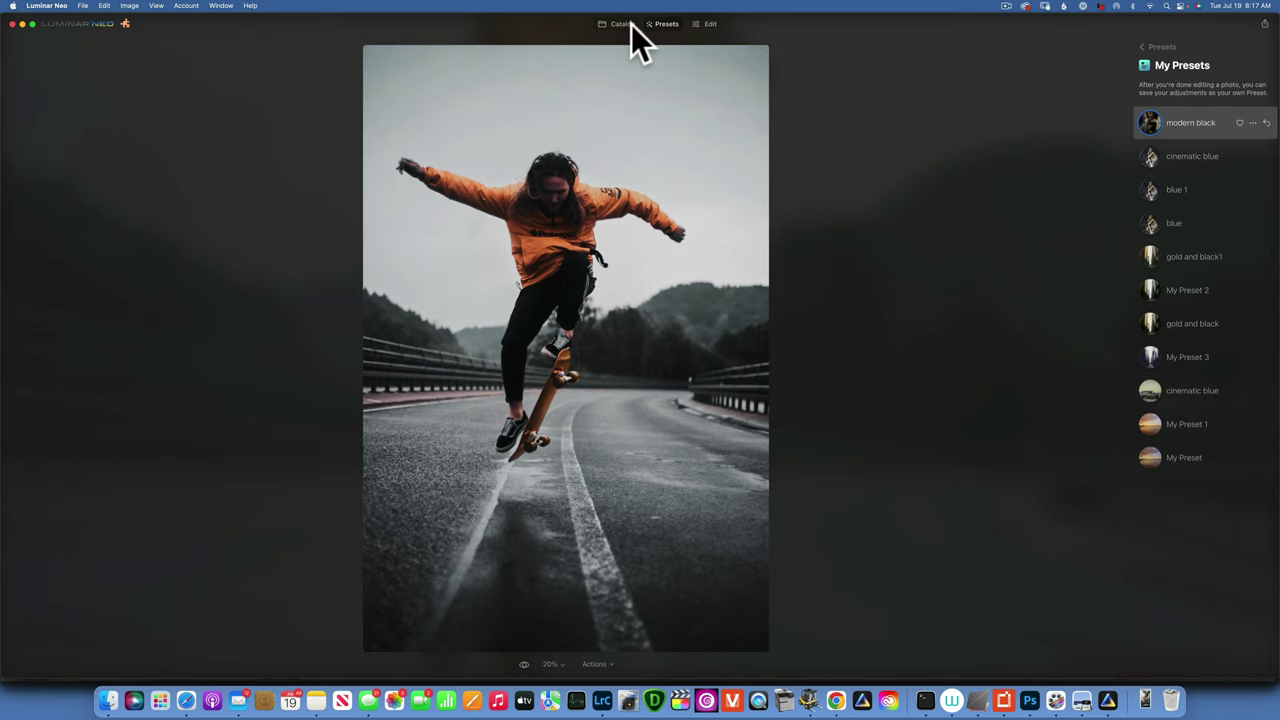
pyautogui.click(625, 24)
pyautogui.scroll(-3, 581, 355)
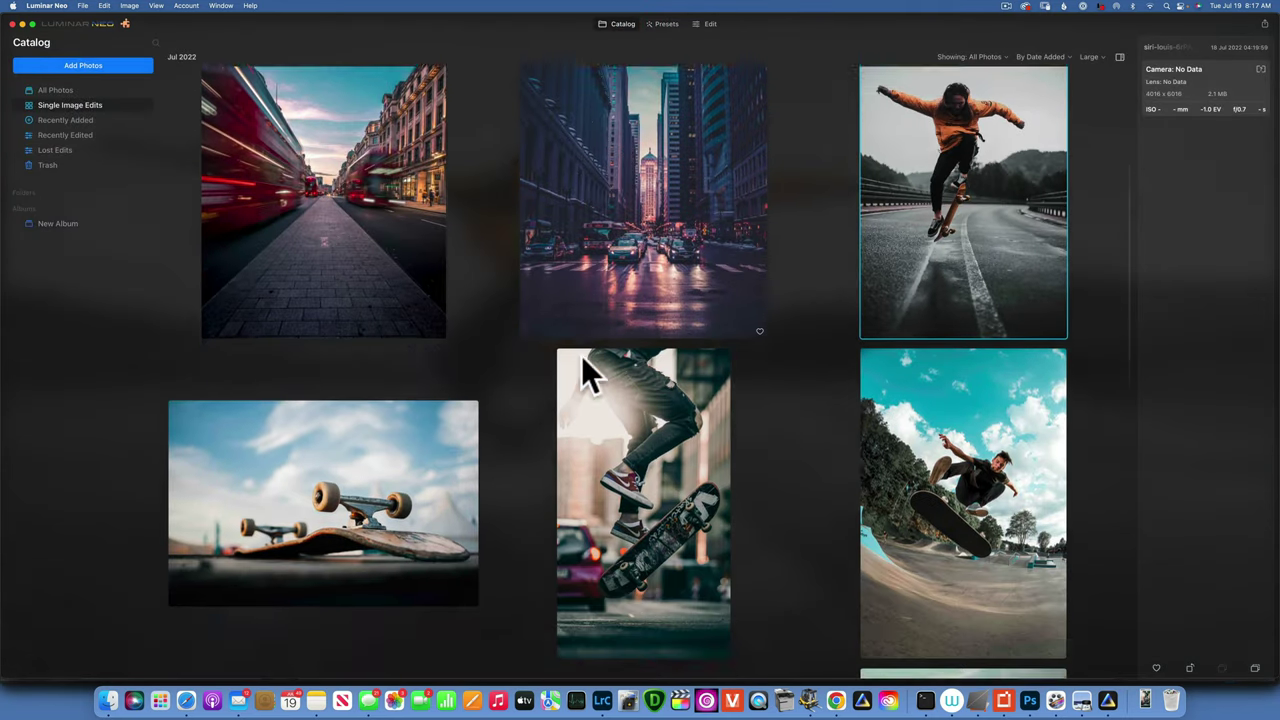
pyautogui.scroll(-3, 581, 355)
pyautogui.doubleClick(663, 251)
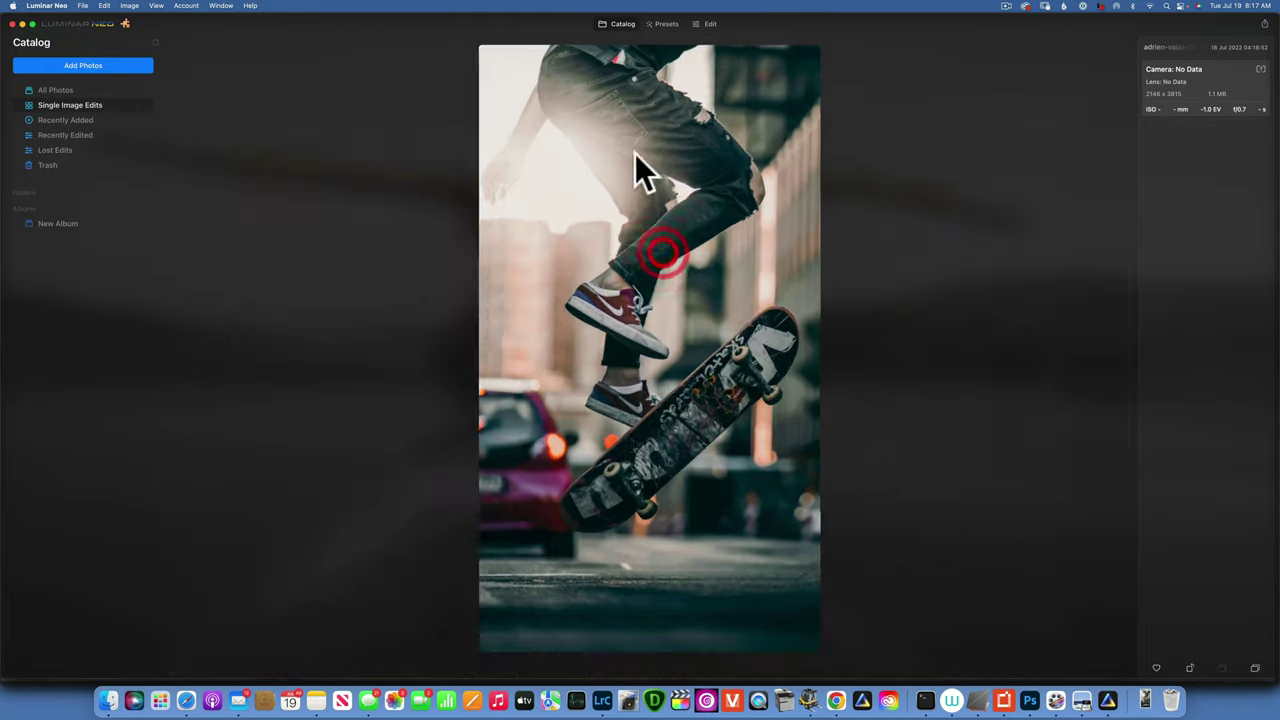
pyautogui.click(666, 24)
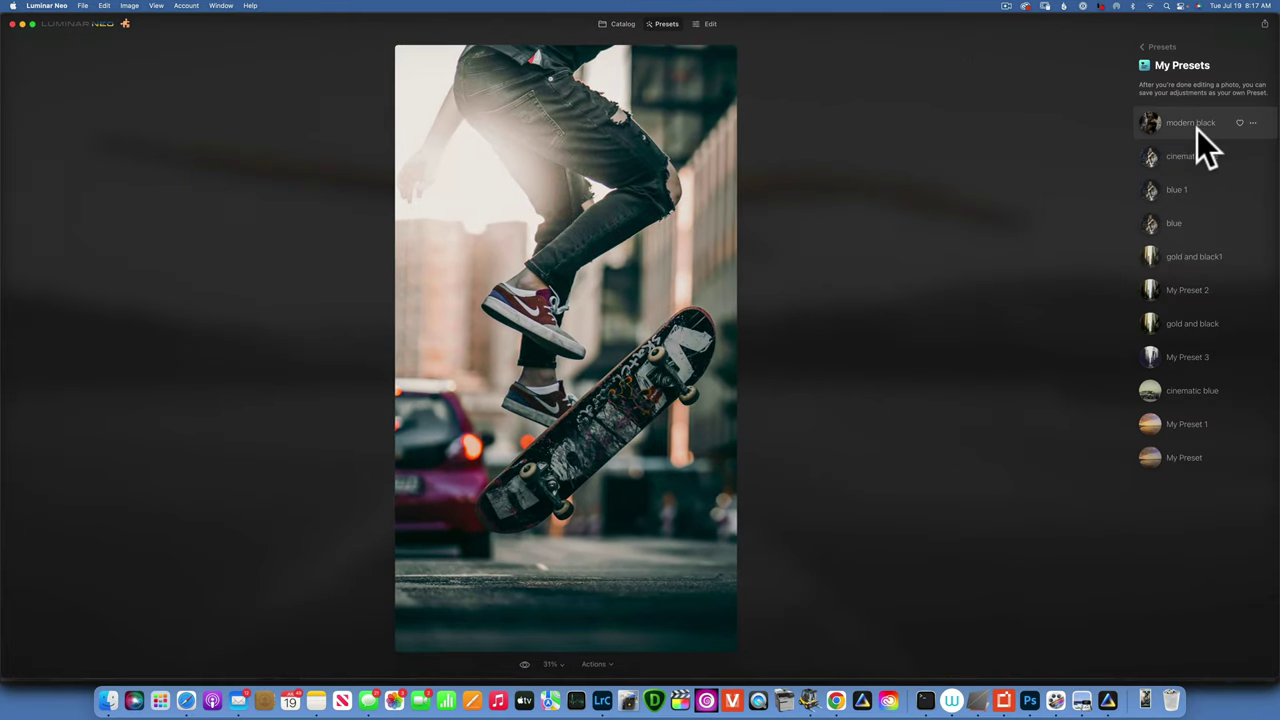
pyautogui.click(1197, 129)
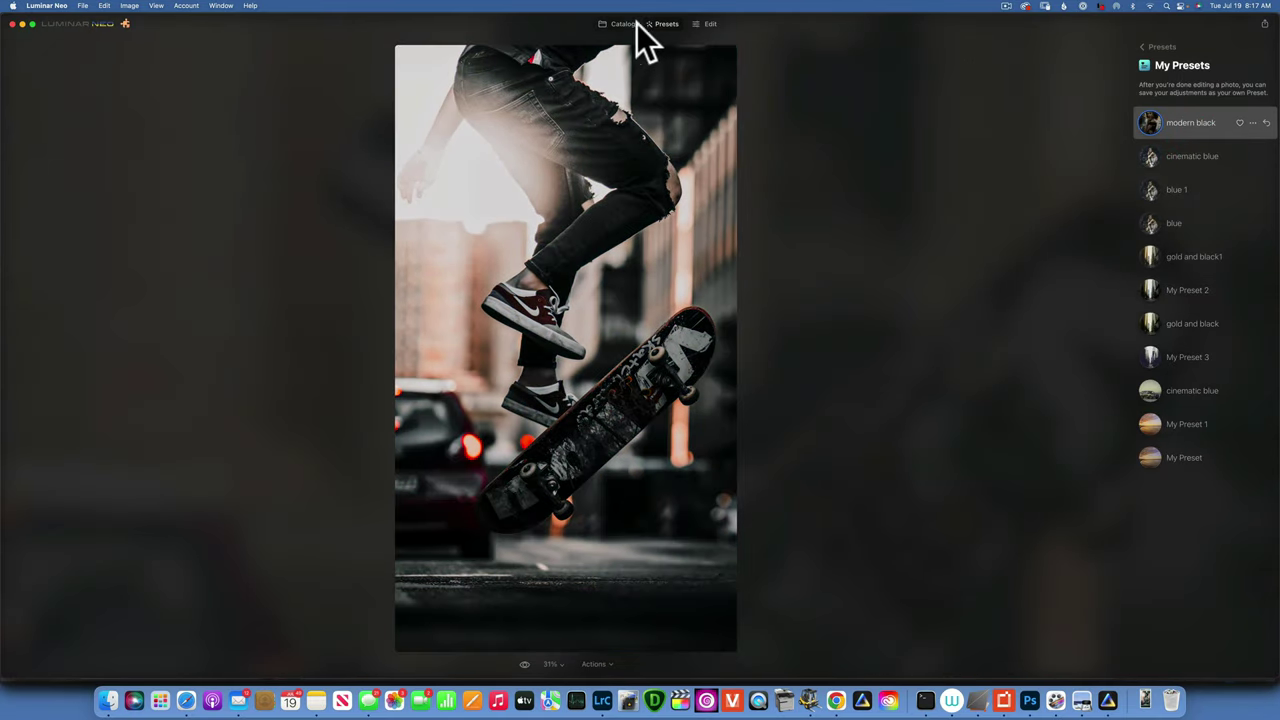
# Apply modern black to the skateboard-on-the-ground and couple-on-motorbike photos.
pyautogui.click(623, 24)
pyautogui.doubleClick(382, 268)
pyautogui.click(666, 24)
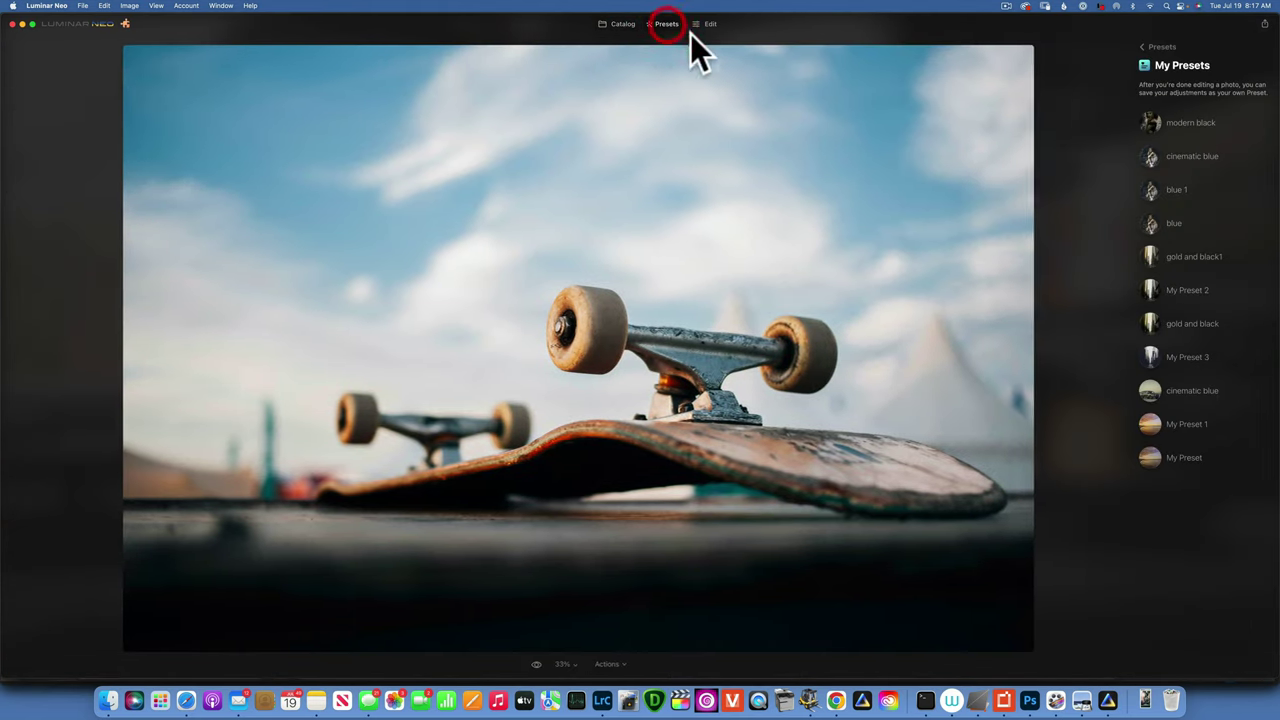
pyautogui.click(1197, 132)
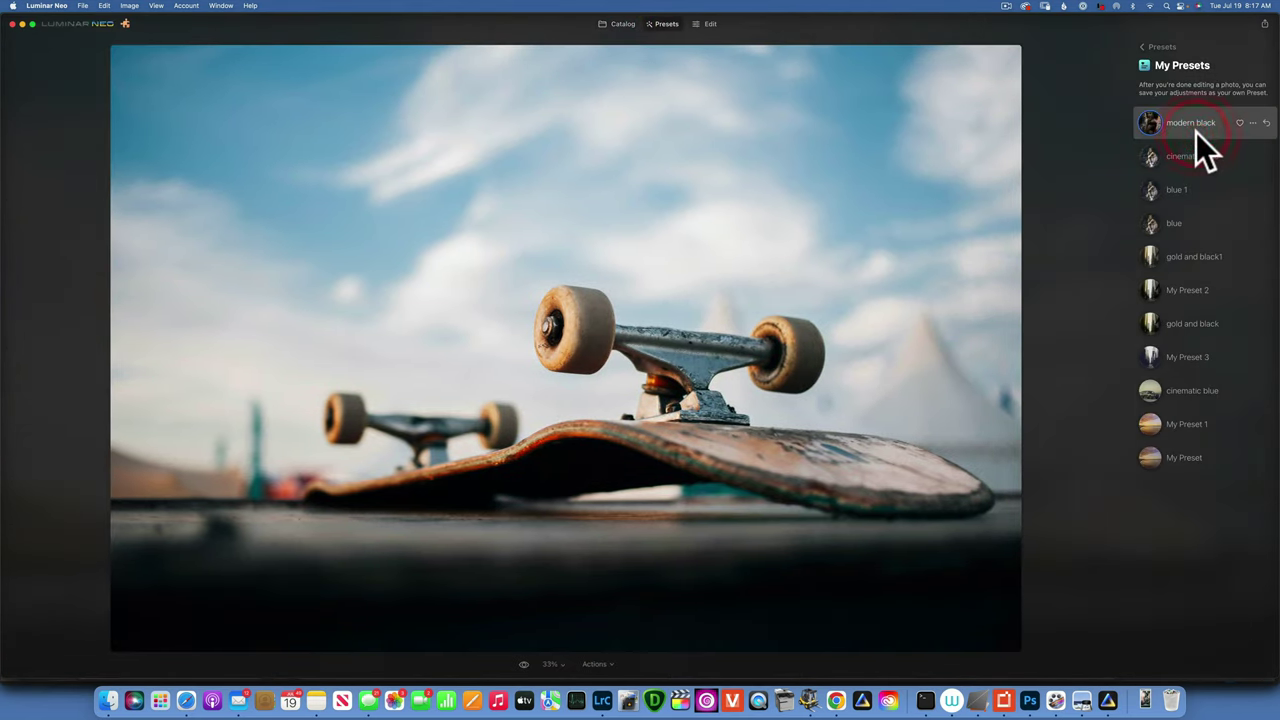
pyautogui.click(617, 25)
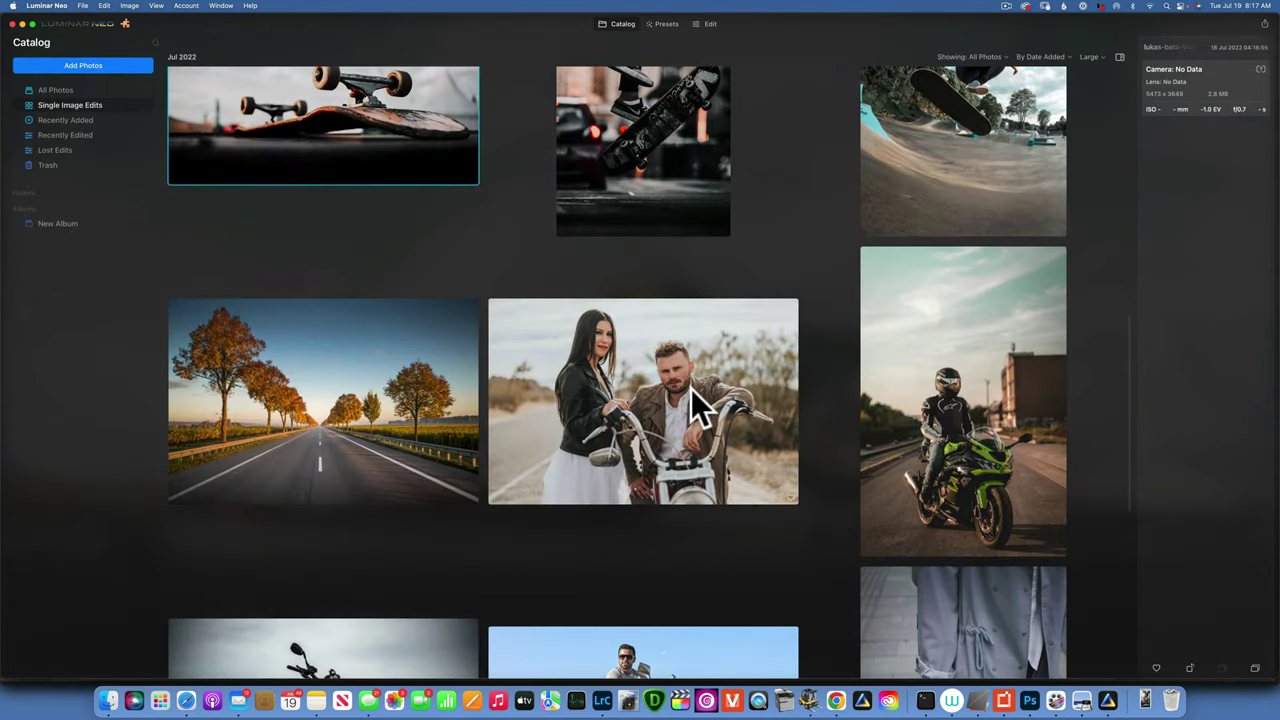
pyautogui.doubleClick(691, 389)
pyautogui.click(666, 24)
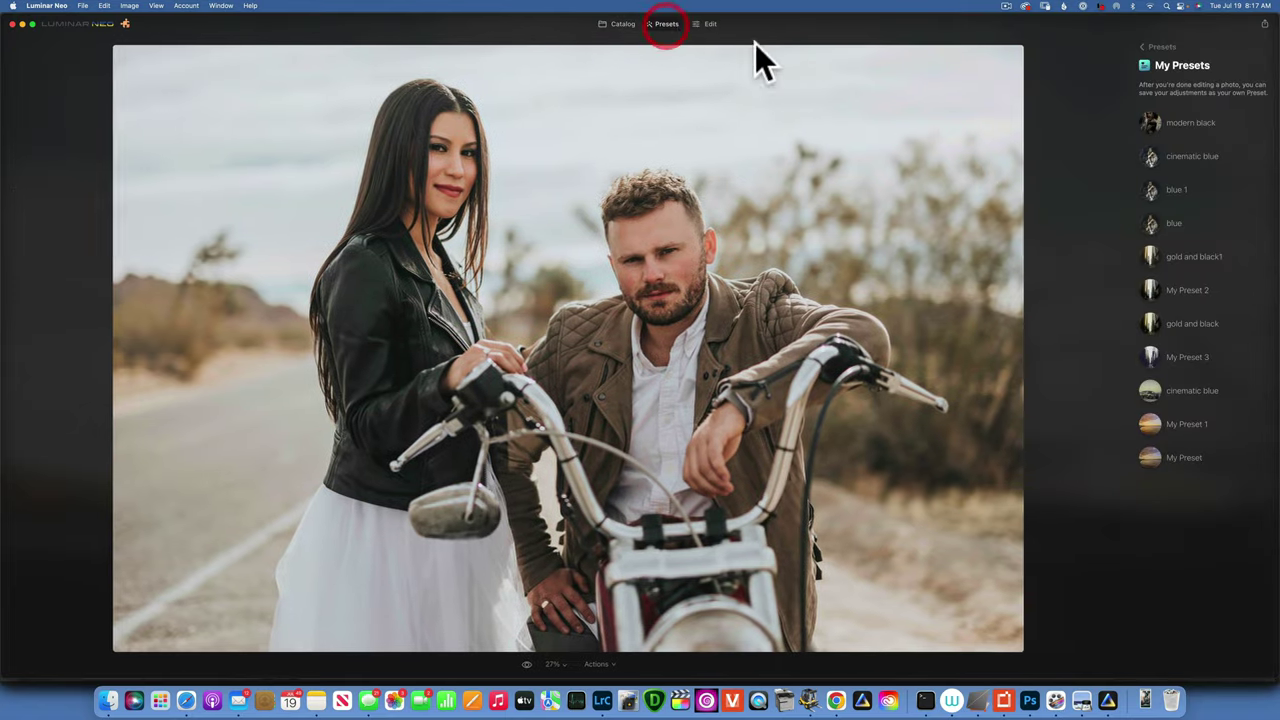
pyautogui.click(1191, 131)
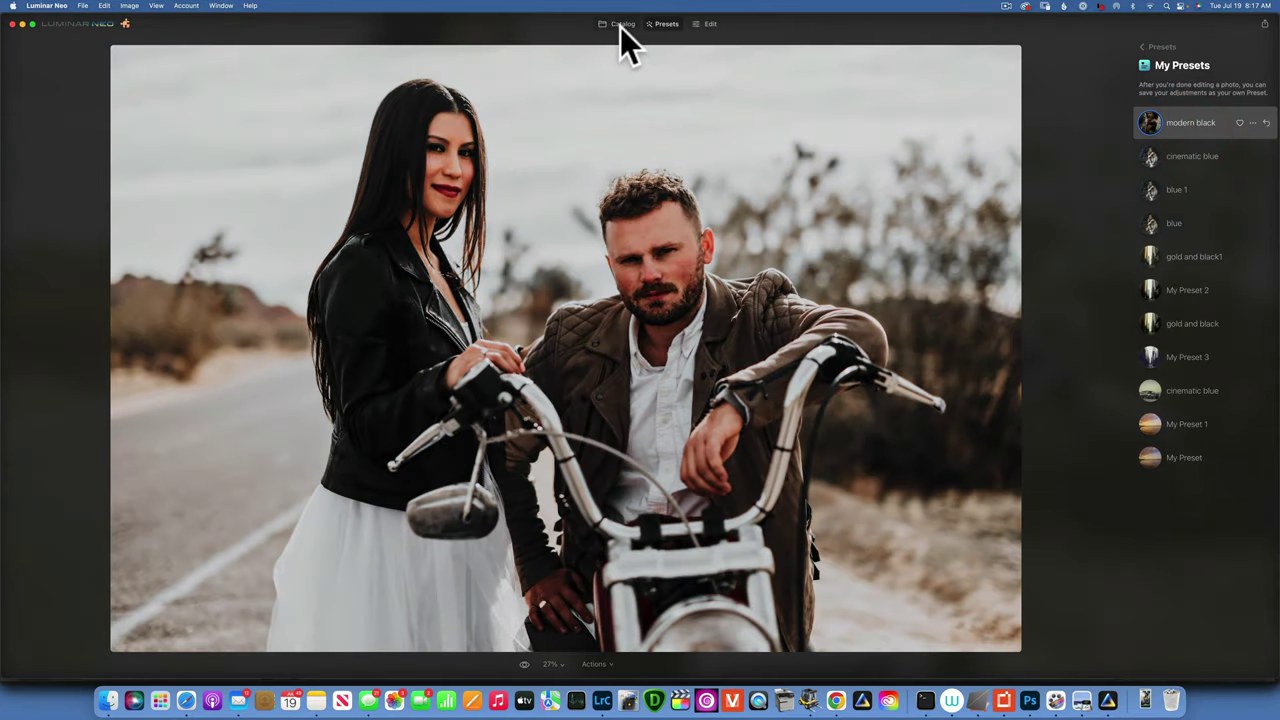
# Apply modern black to the beanie-wearing woman's photo, then show the catalog from the top.
pyautogui.click(620, 24)
pyautogui.scroll(-2, 855, 317)
pyautogui.scroll(-2, 855, 317)
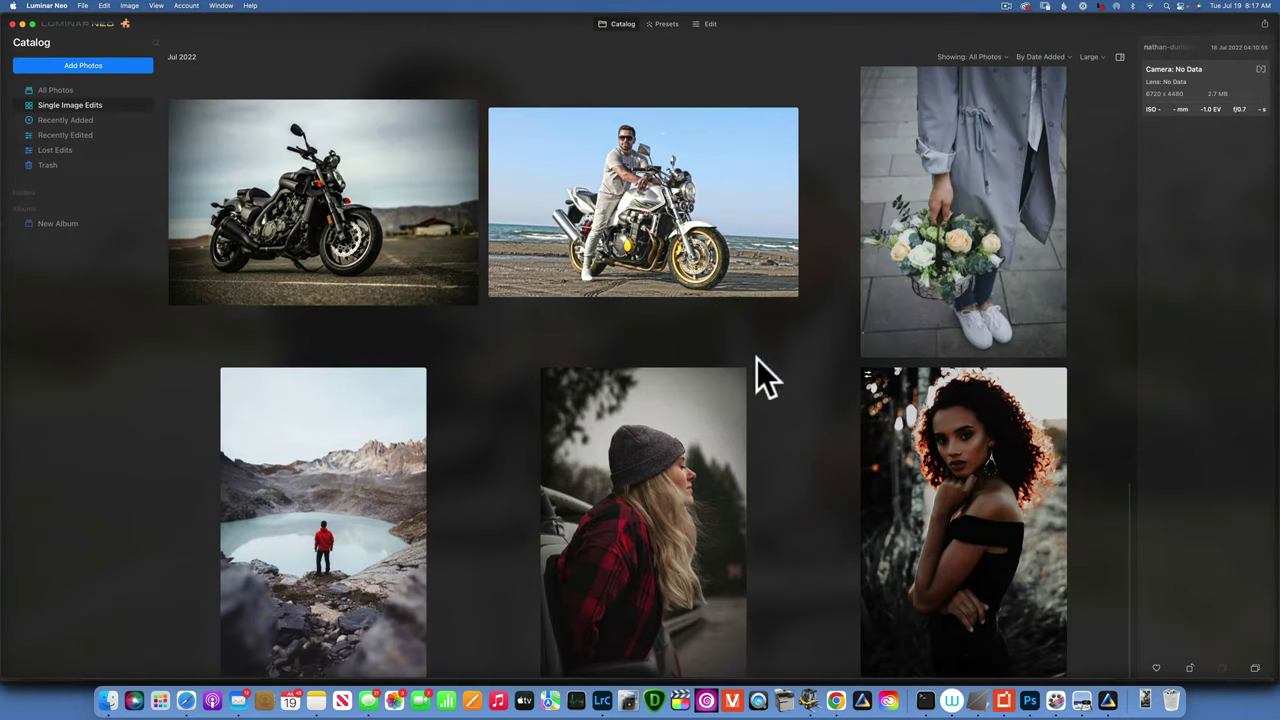
pyautogui.doubleClick(686, 429)
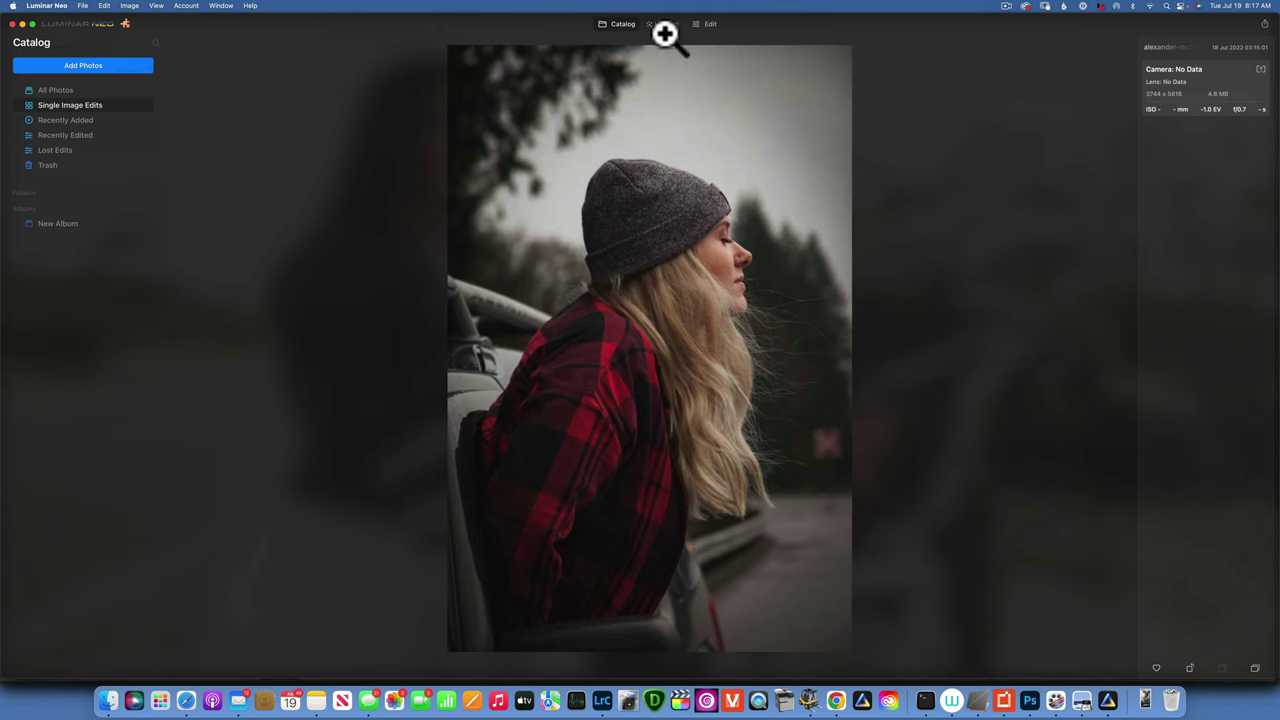
pyautogui.click(667, 24)
pyautogui.click(1196, 133)
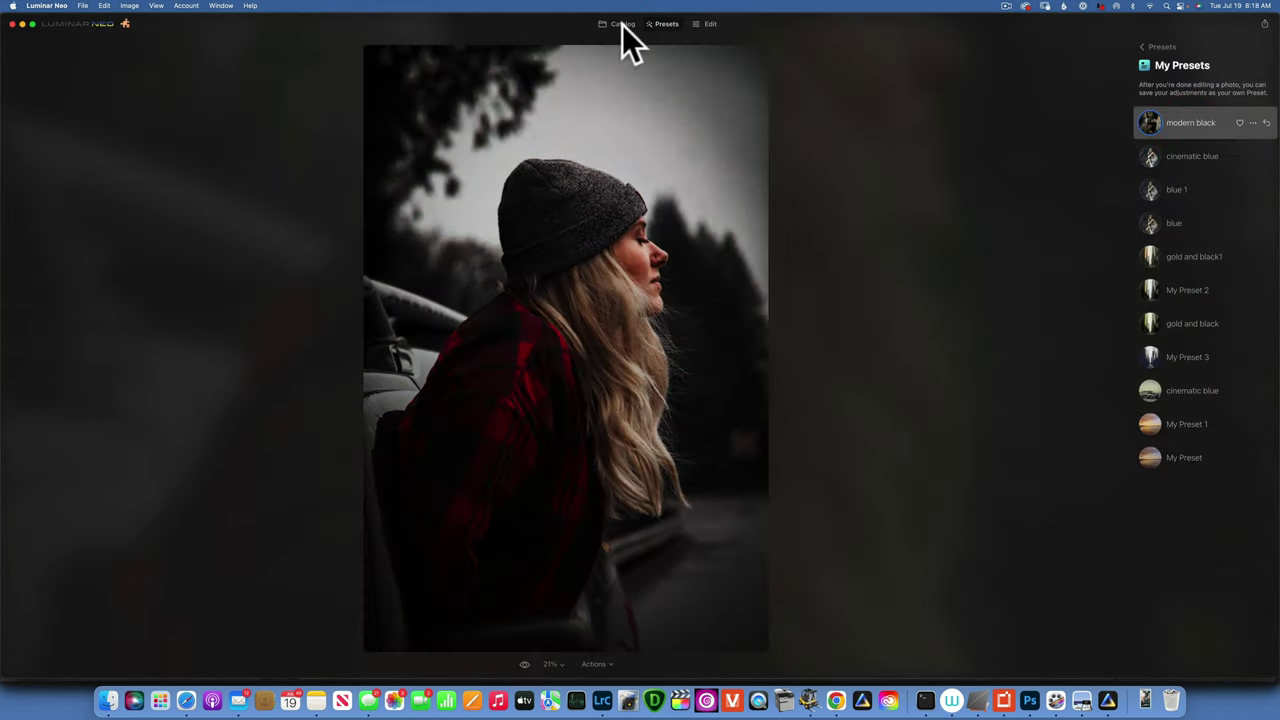
pyautogui.click(619, 24)
pyautogui.scroll(3, 568, 367)
pyautogui.scroll(10, 568, 367)
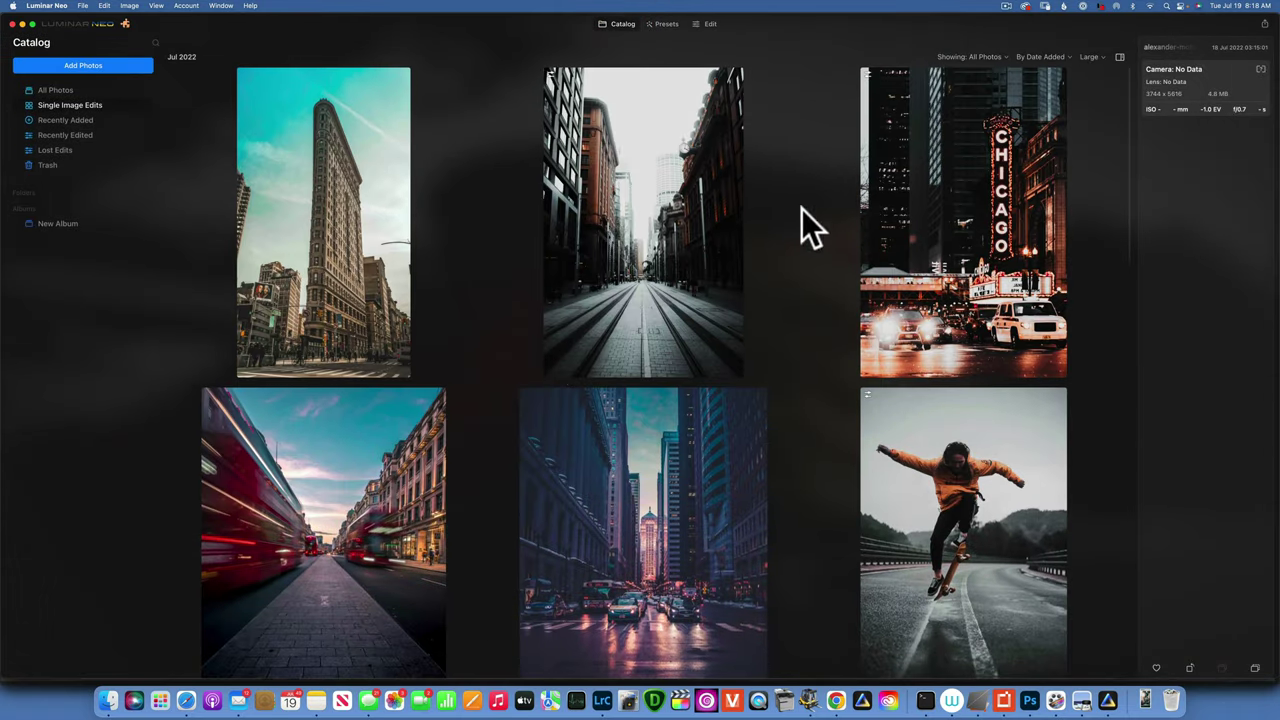
# Copy the adjustments from the tram-track street photo.
pyautogui.click(652, 197)
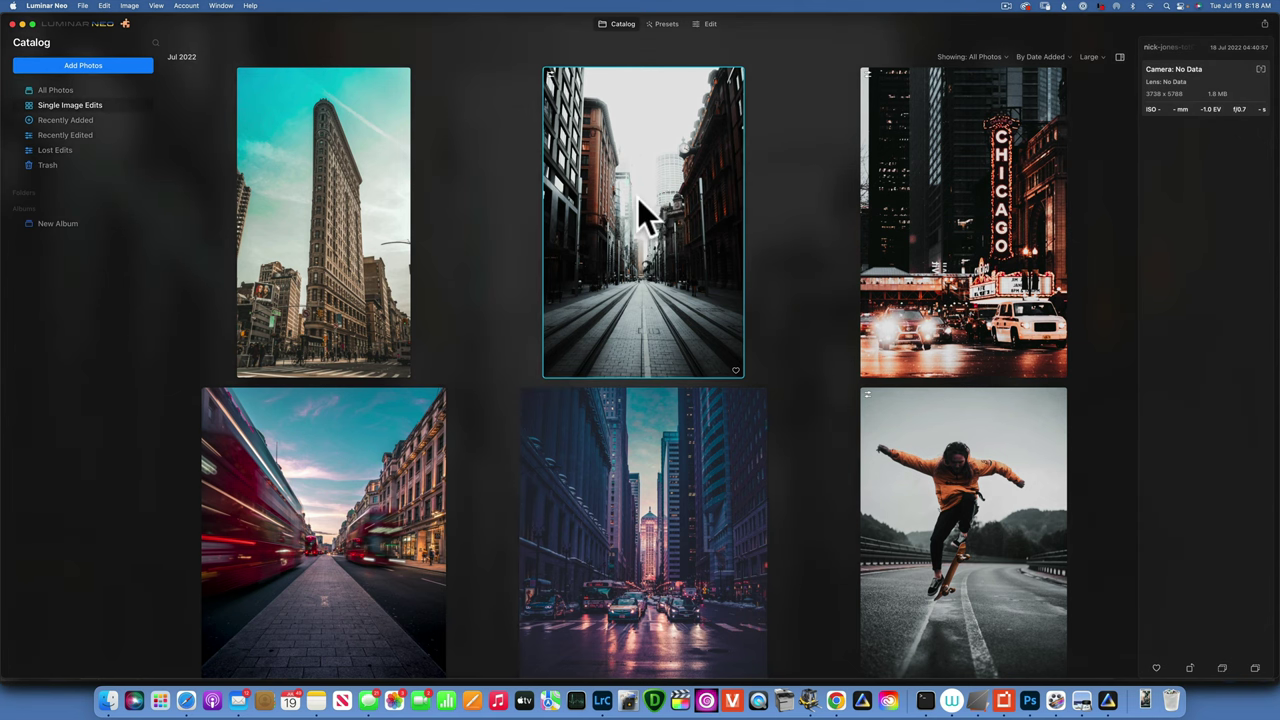
pyautogui.rightClick(637, 197)
pyautogui.moveTo(708, 248)
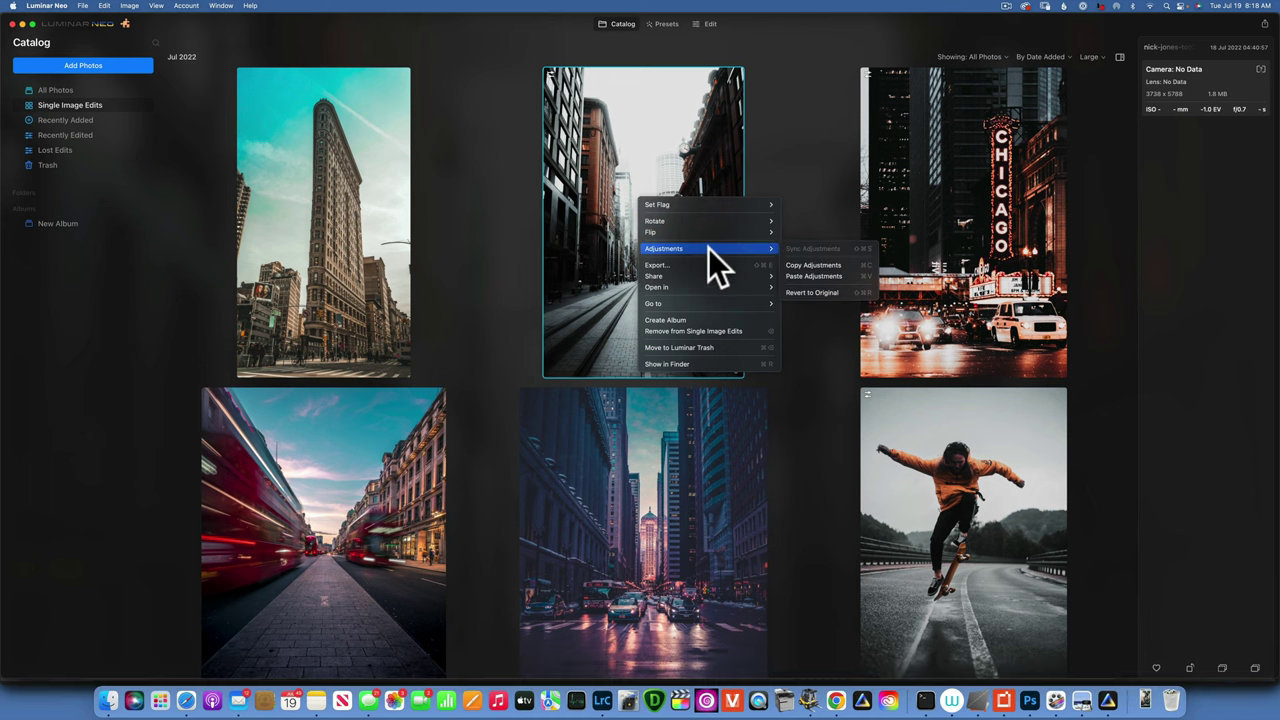
pyautogui.click(809, 265)
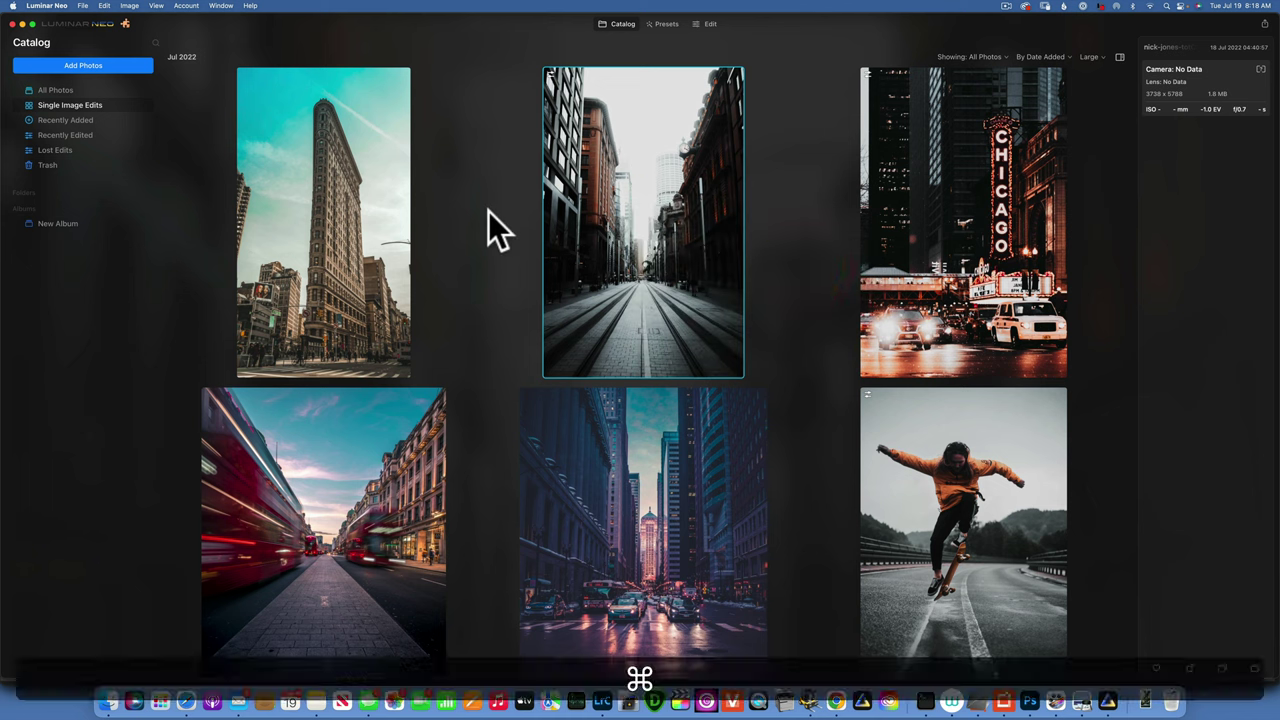
# Select all 18 catalog photos and paste the copied adjustments onto them.
pyautogui.press('super+a')
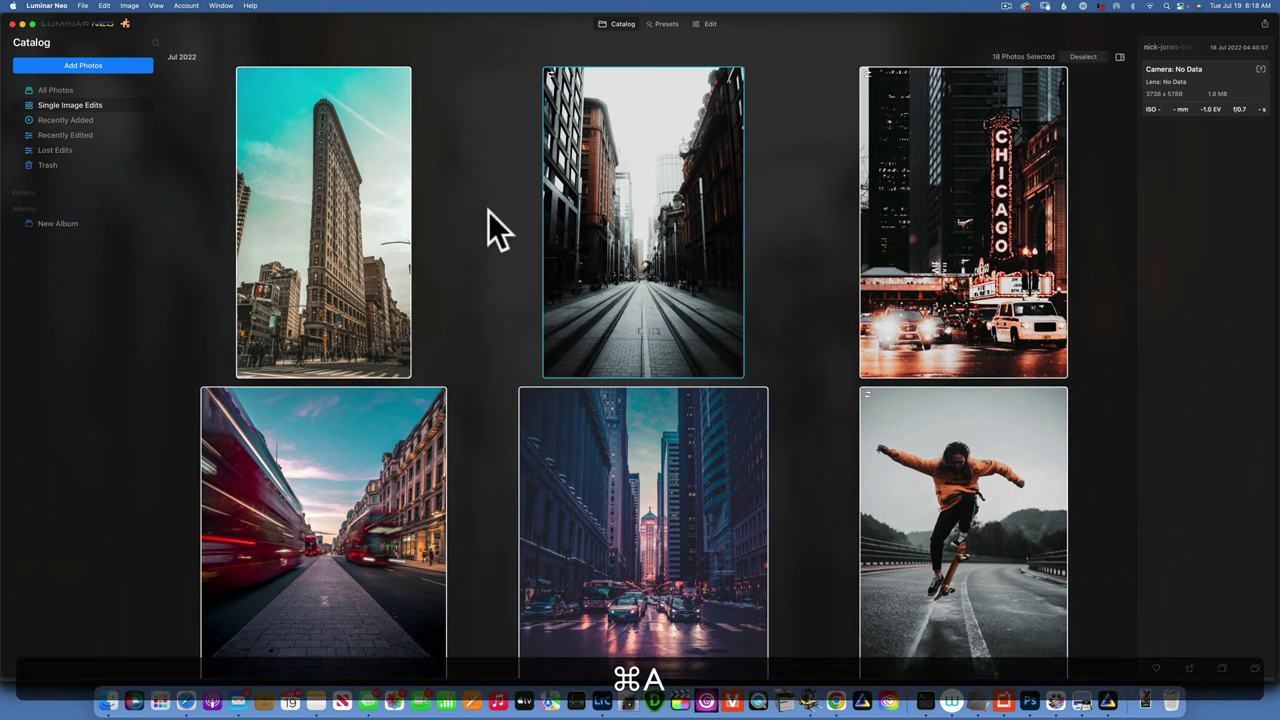
pyautogui.rightClick(359, 165)
pyautogui.moveTo(418, 215)
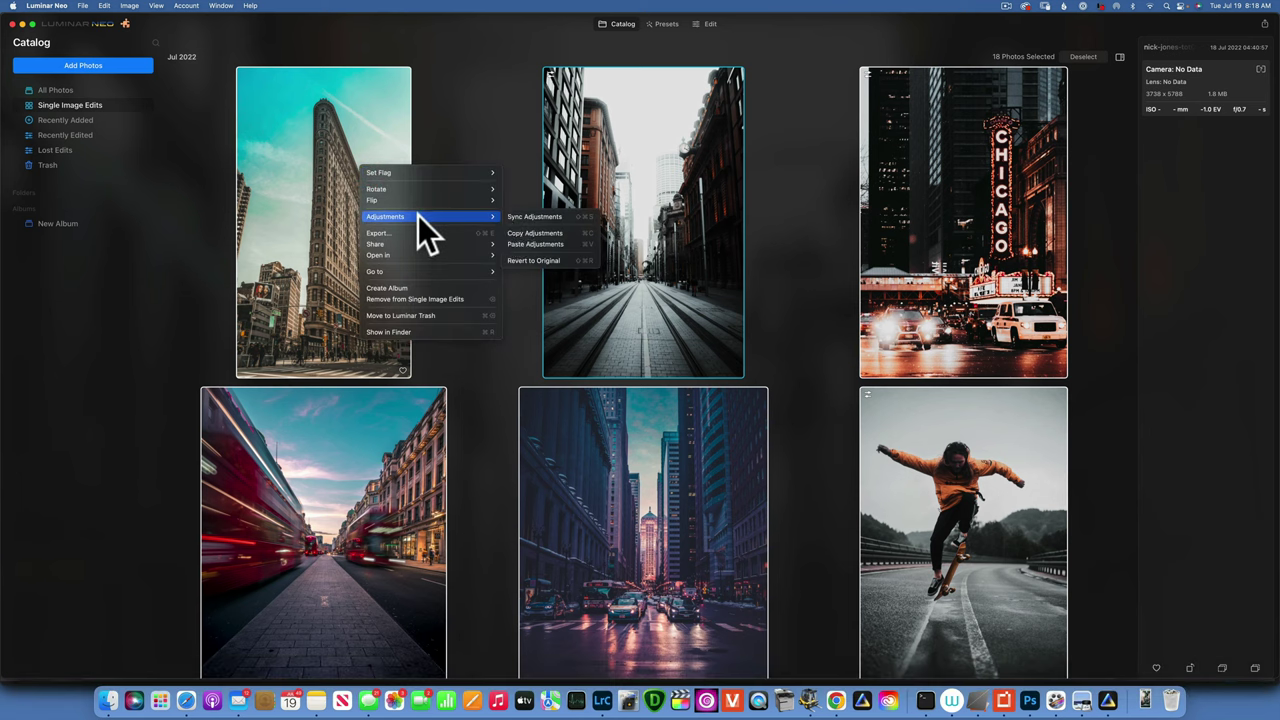
pyautogui.click(549, 244)
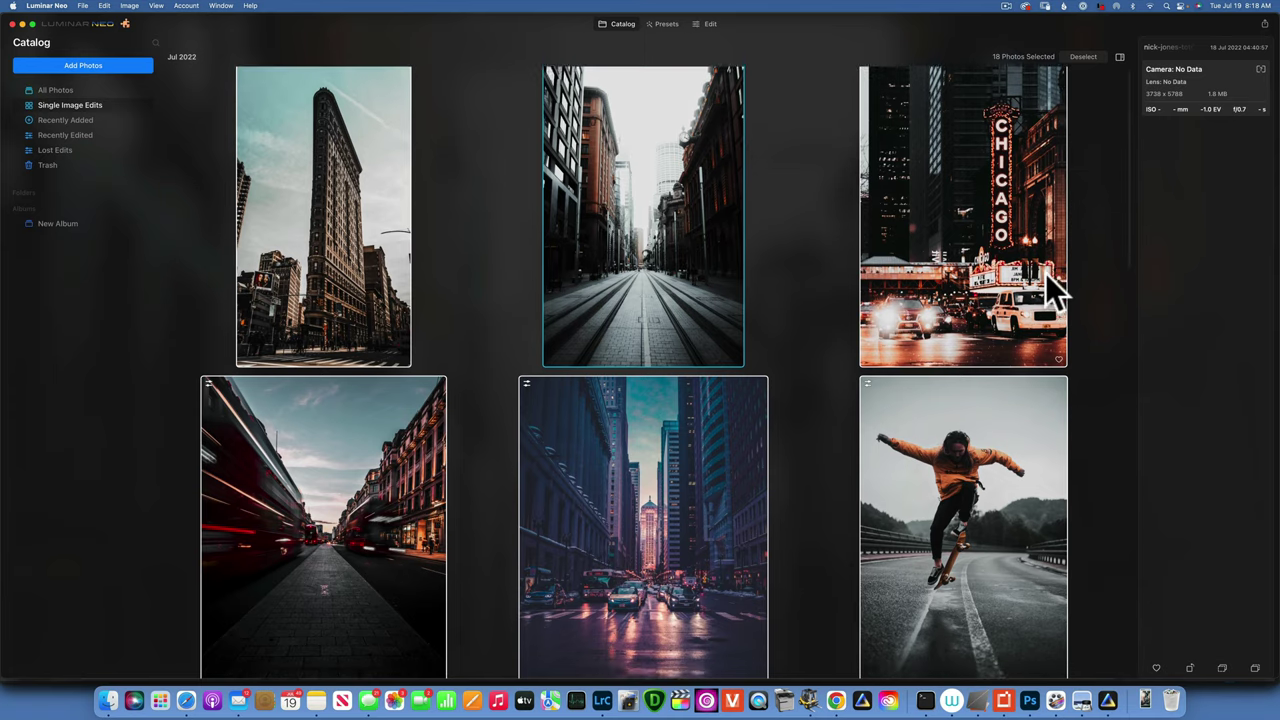
pyautogui.scroll(-3, 1045, 273)
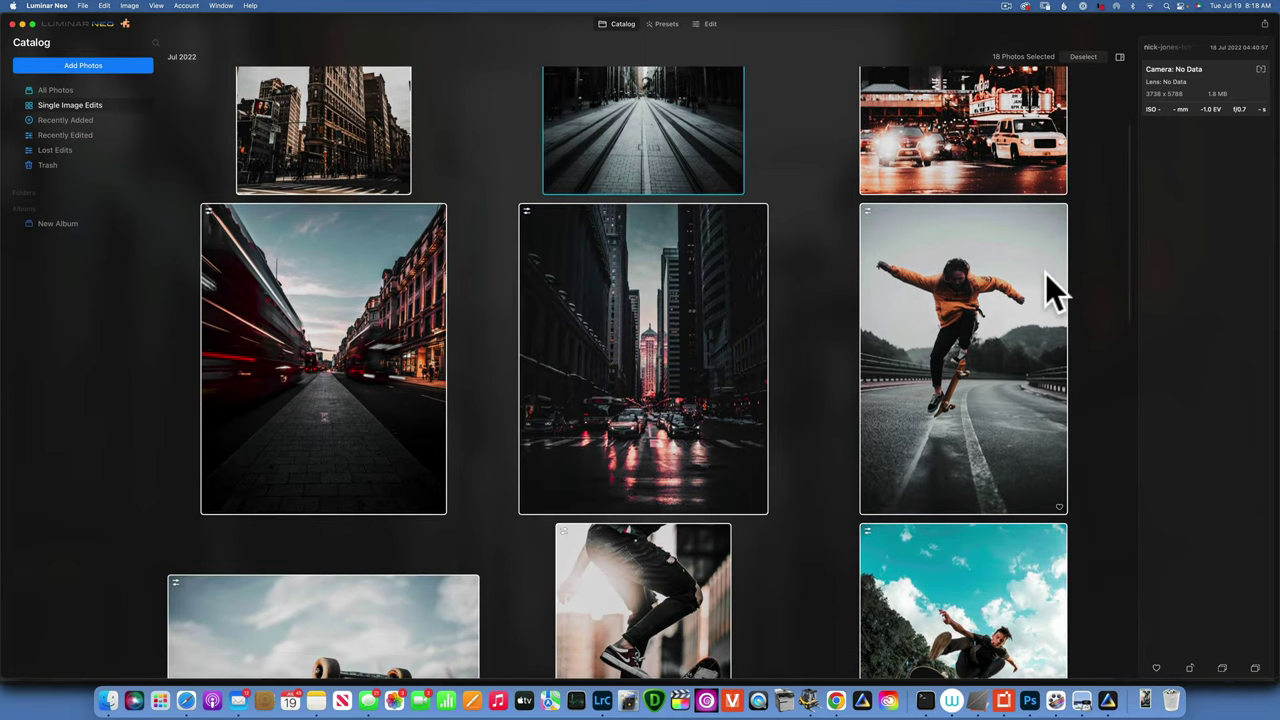
pyautogui.scroll(-1, 1045, 273)
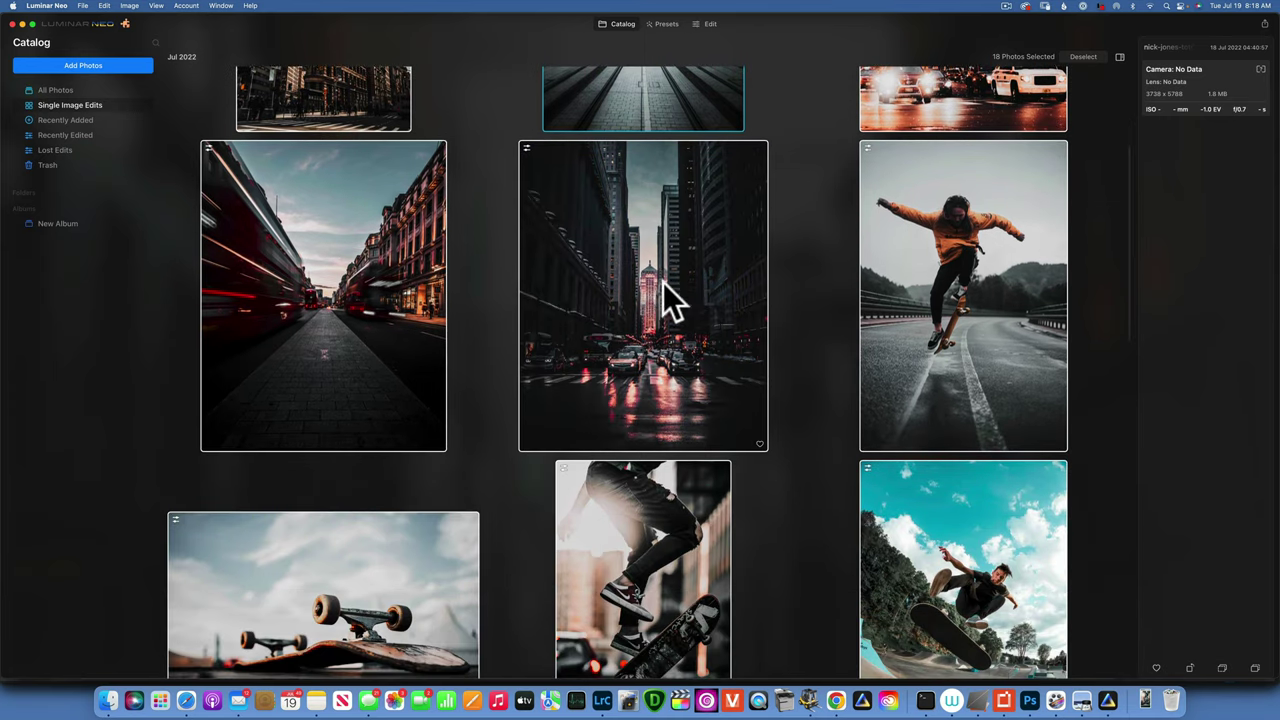
pyautogui.scroll(-4, 675, 285)
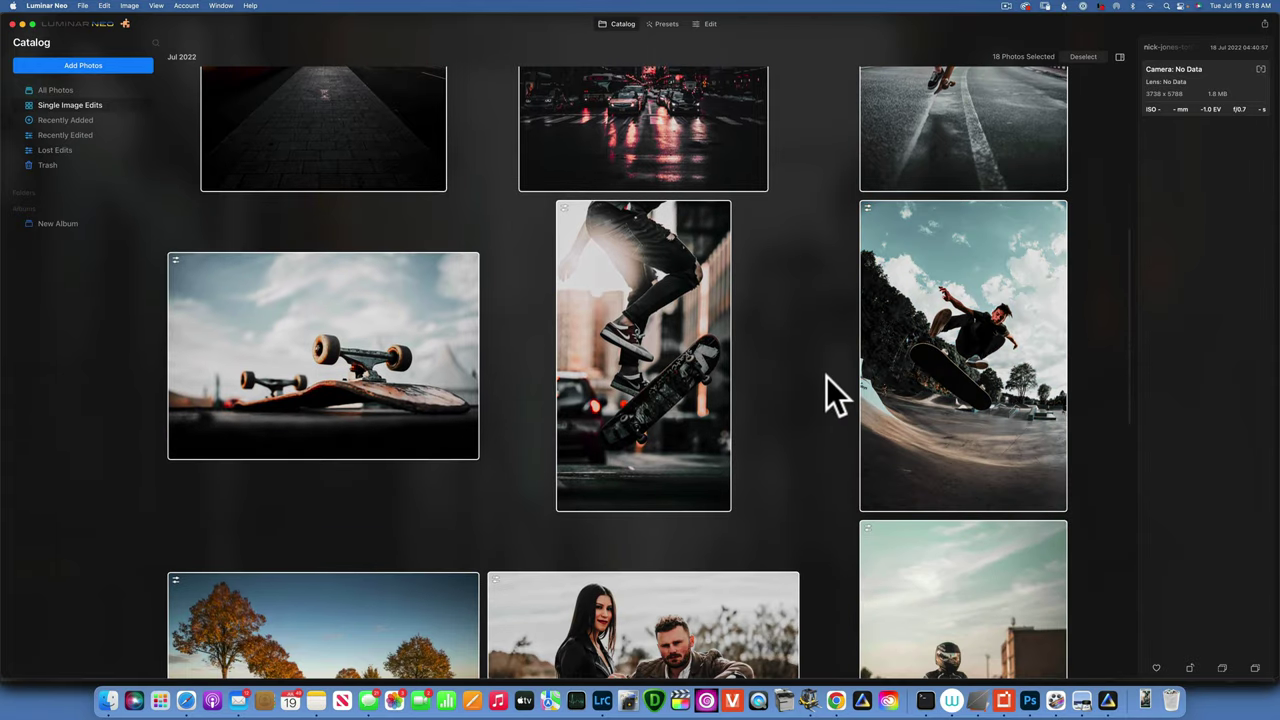
pyautogui.scroll(-5, 826, 376)
pyautogui.scroll(-2, 826, 376)
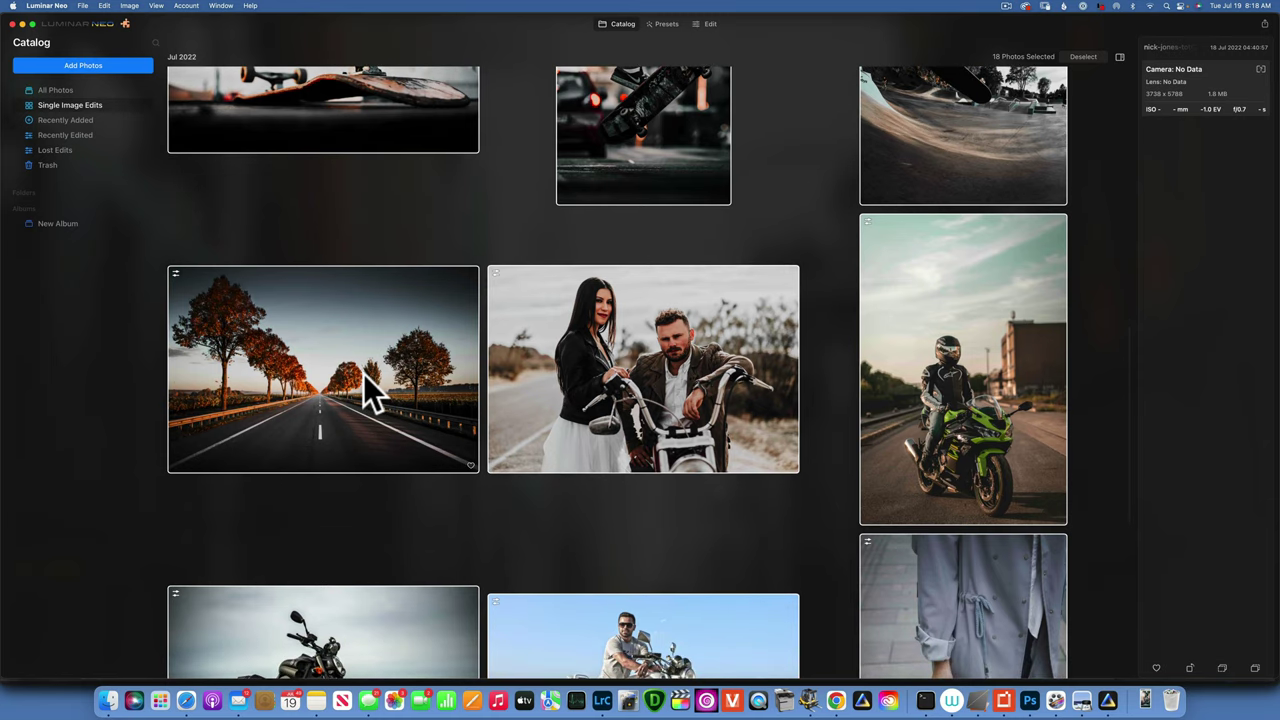
pyautogui.scroll(-2, 552, 382)
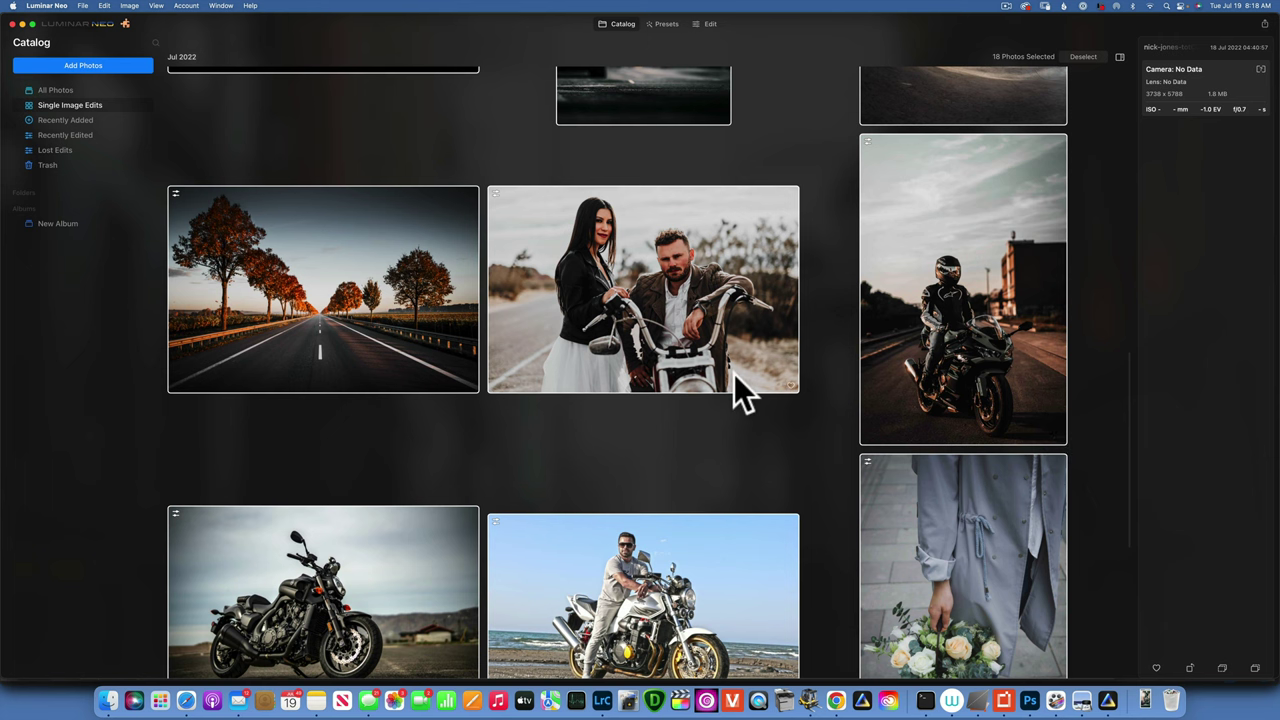
pyautogui.scroll(-10, 737, 390)
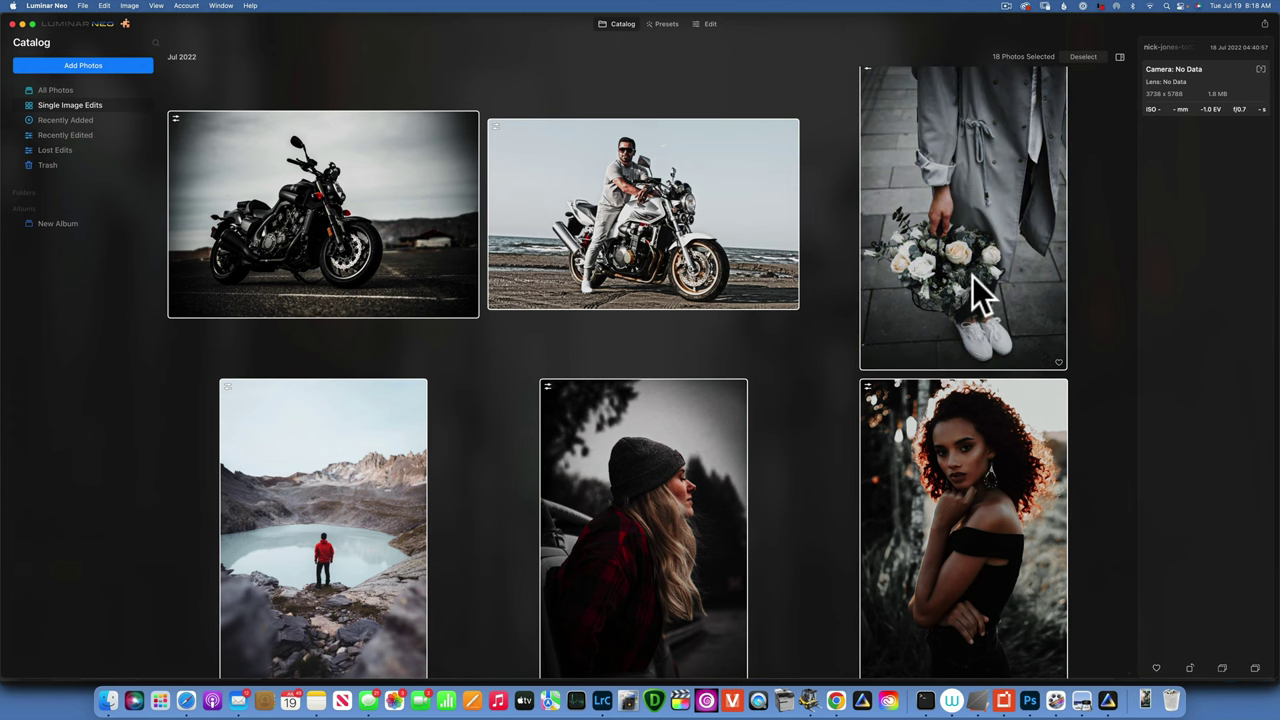
pyautogui.scroll(-1, 972, 276)
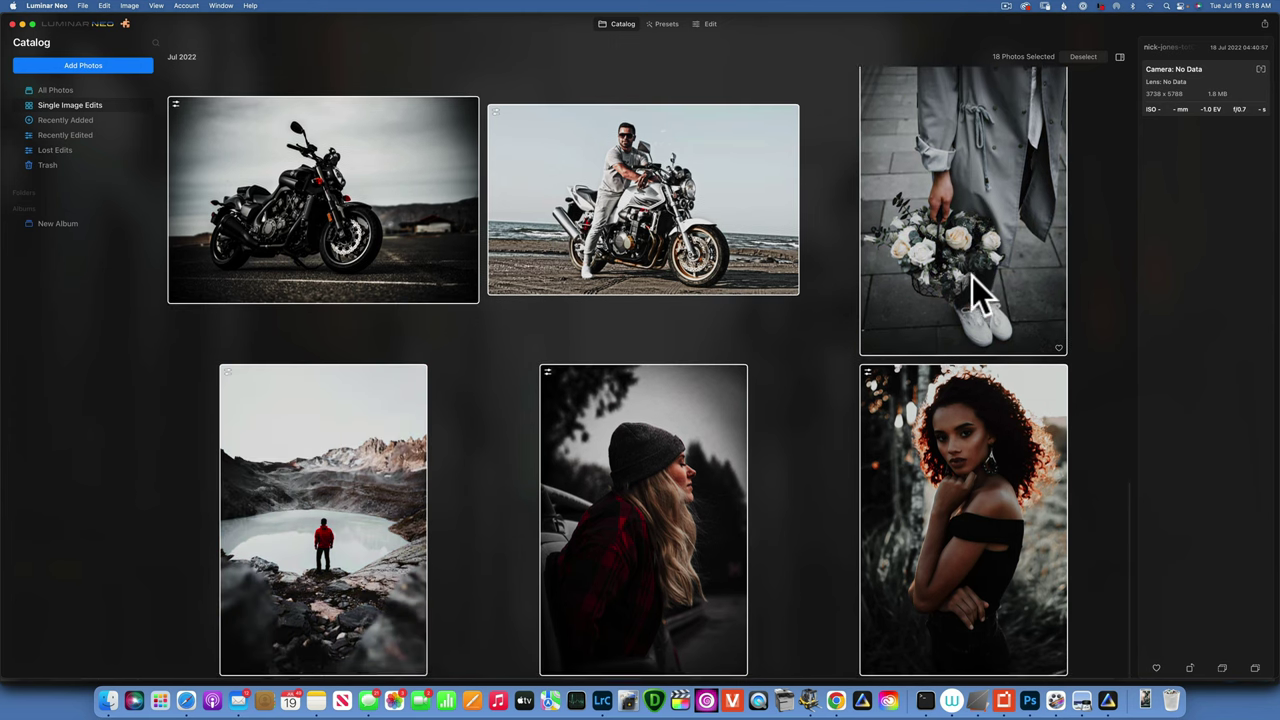
pyautogui.scroll(5, 972, 276)
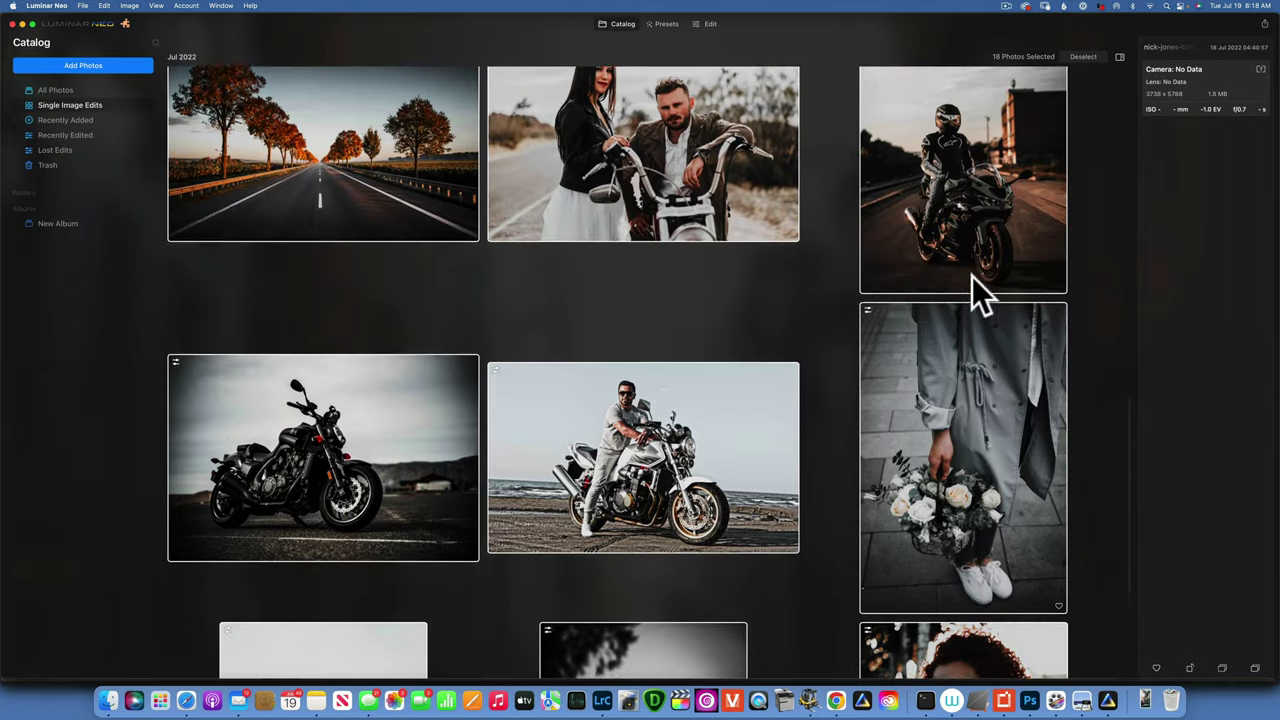
pyautogui.scroll(15, 972, 276)
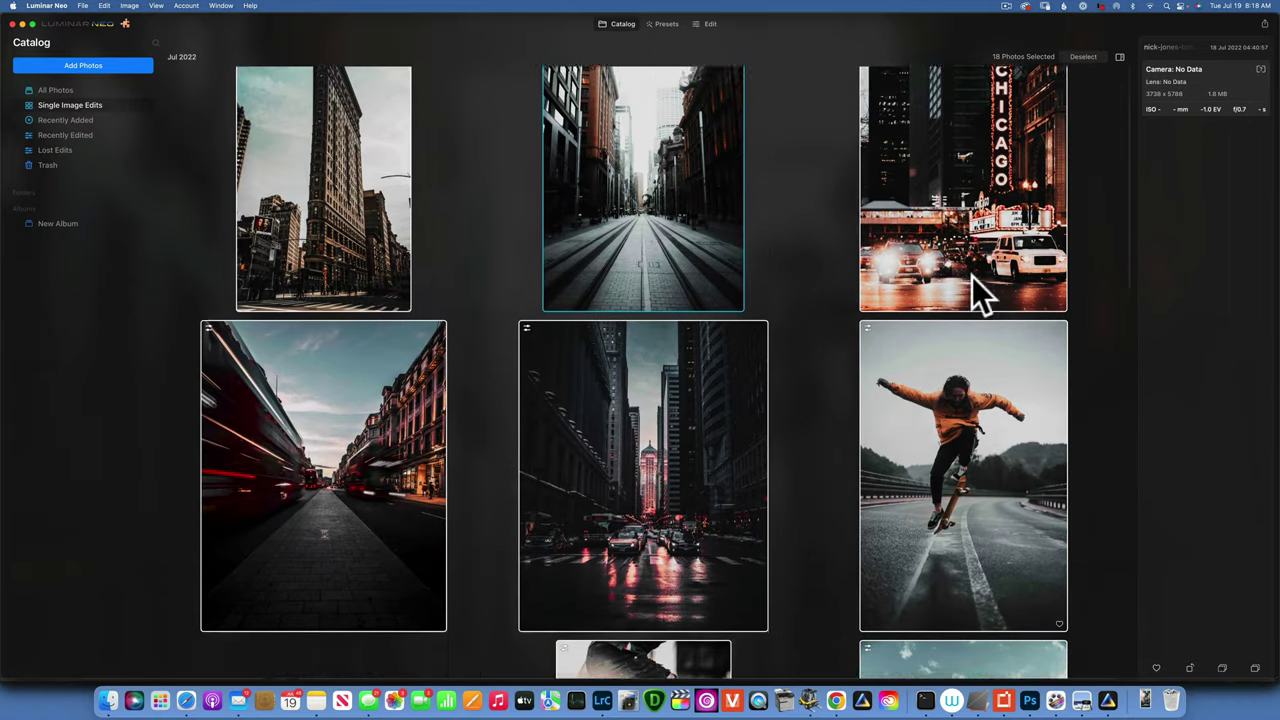
pyautogui.scroll(-8, 972, 276)
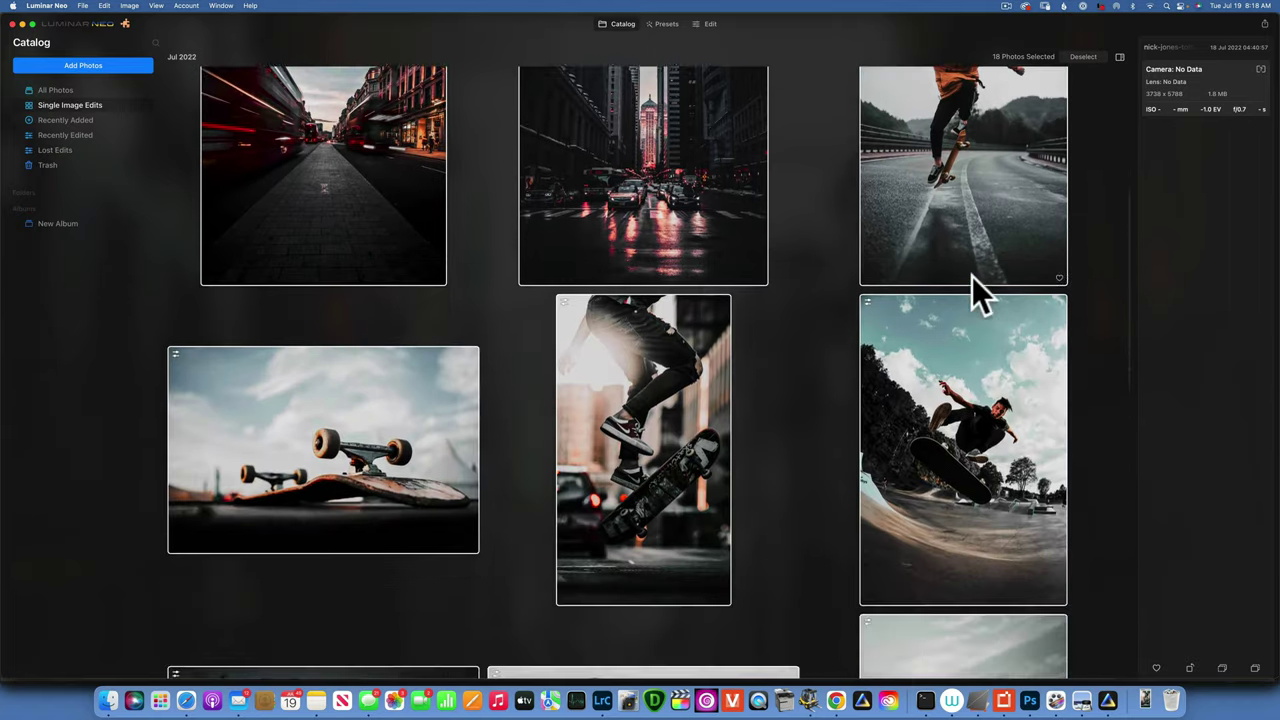
pyautogui.scroll(-15, 972, 276)
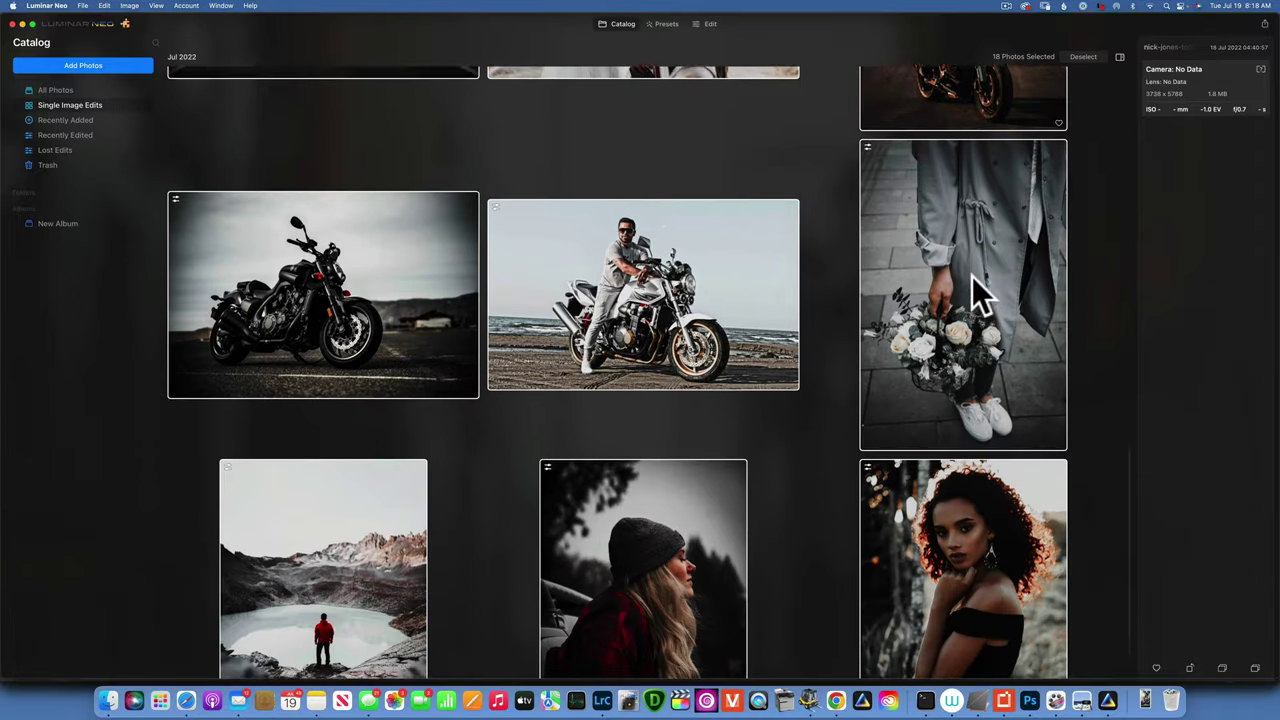
pyautogui.scroll(-3, 972, 278)
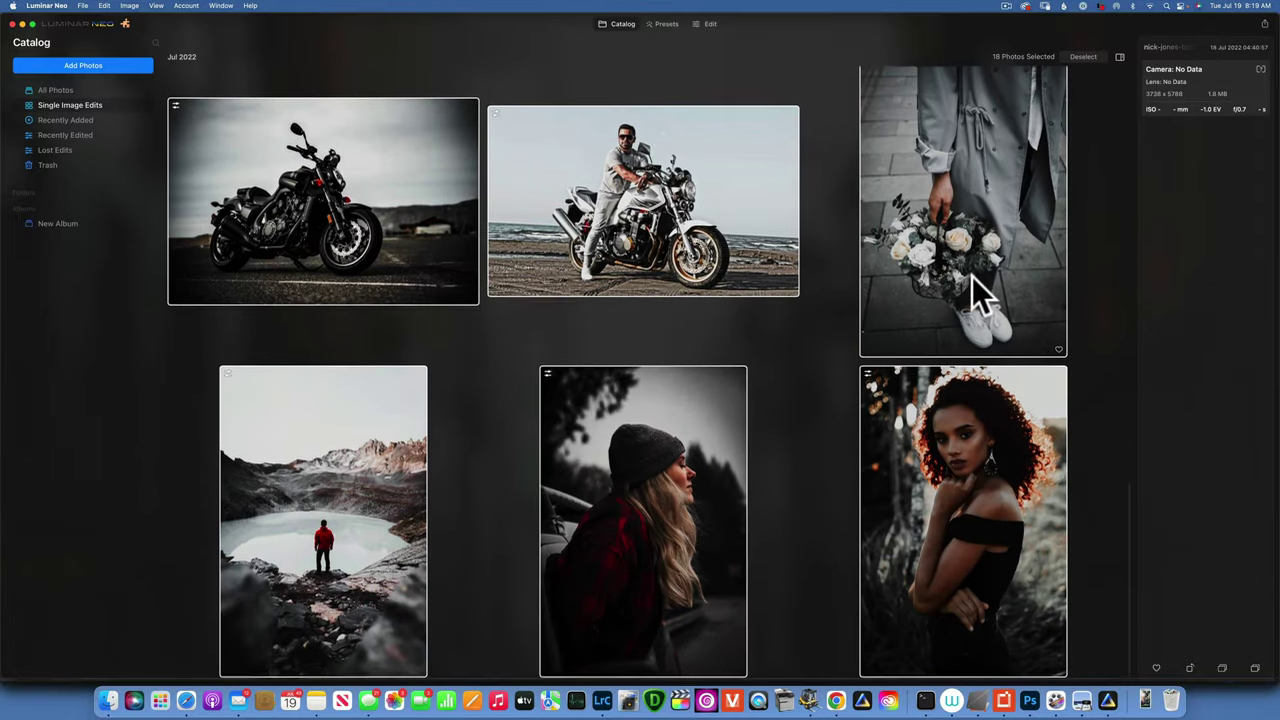
pyautogui.scroll(10, 972, 276)
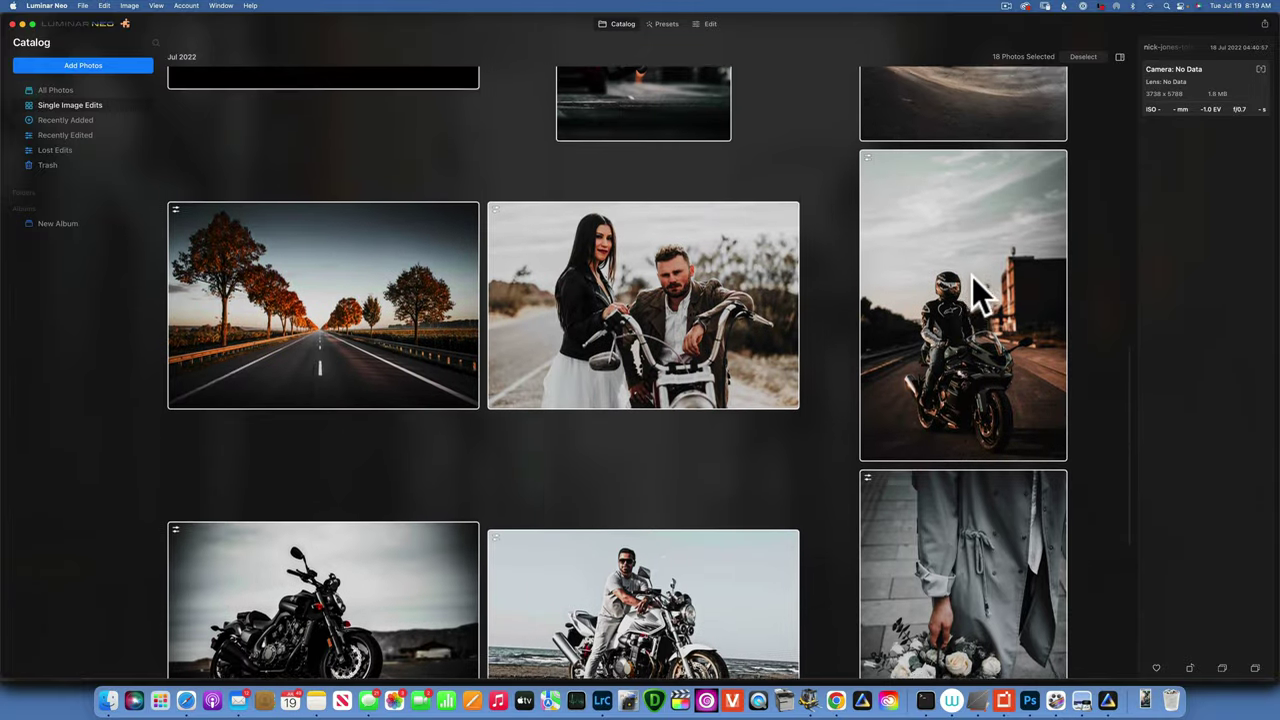
pyautogui.scroll(15, 972, 276)
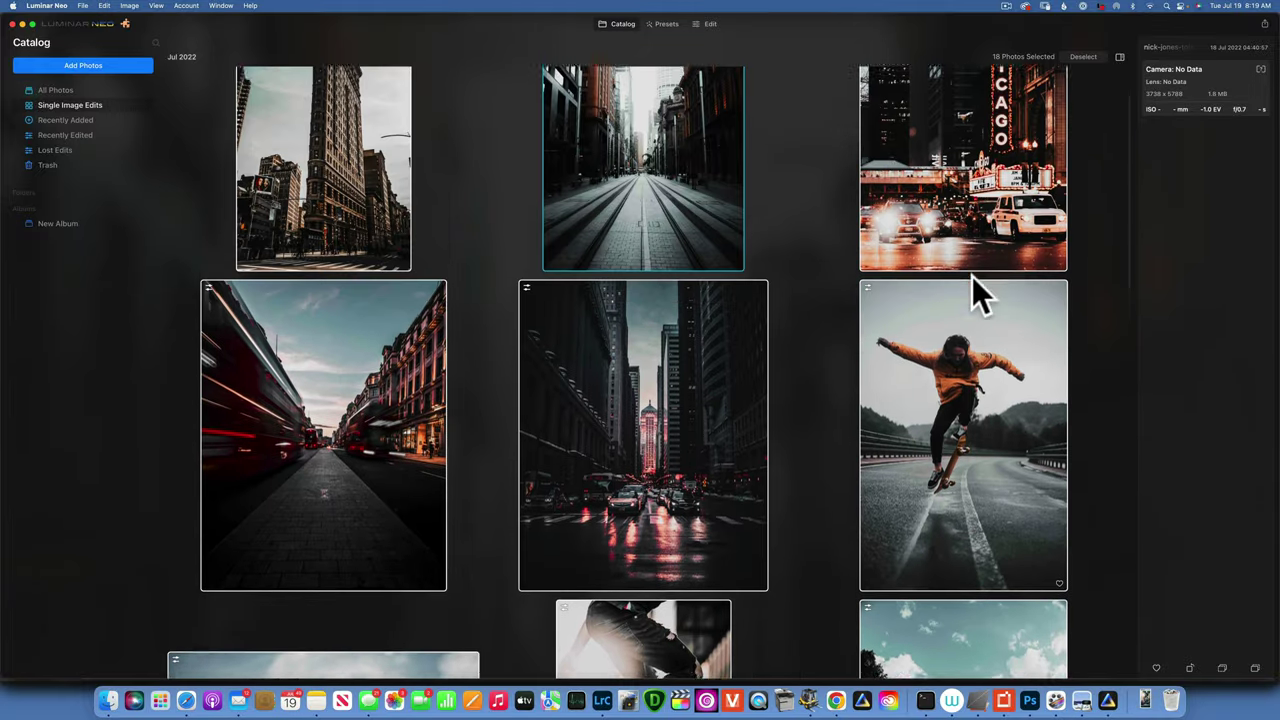